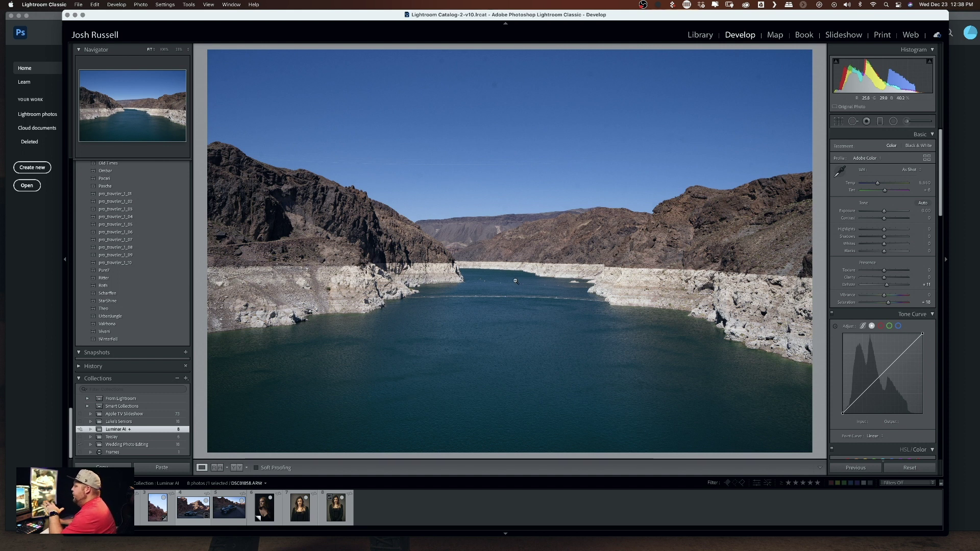
Send a copy of the lake photo with Lightroom adjustments to Luminar AI for editing
right_click(477, 277)
mouse_move(526, 351)
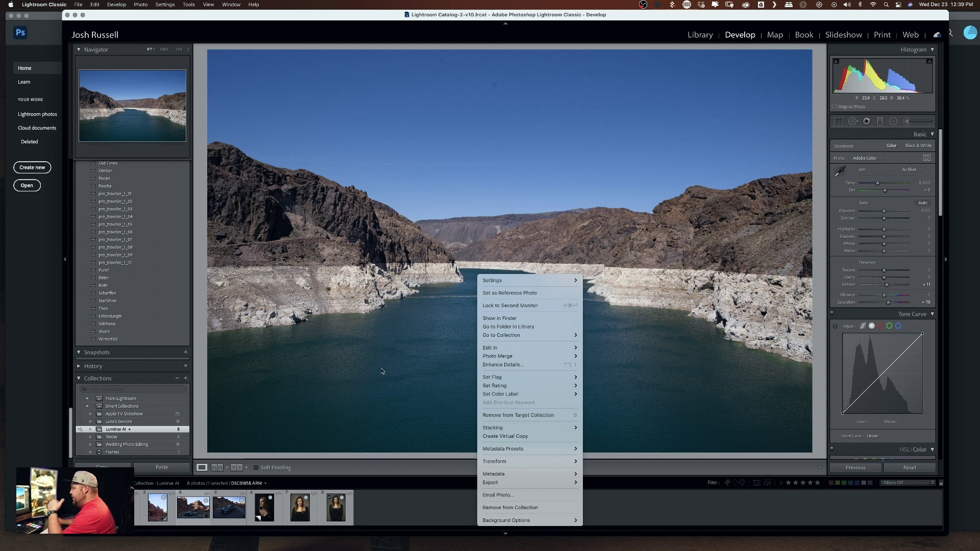
mouse_move(538, 483)
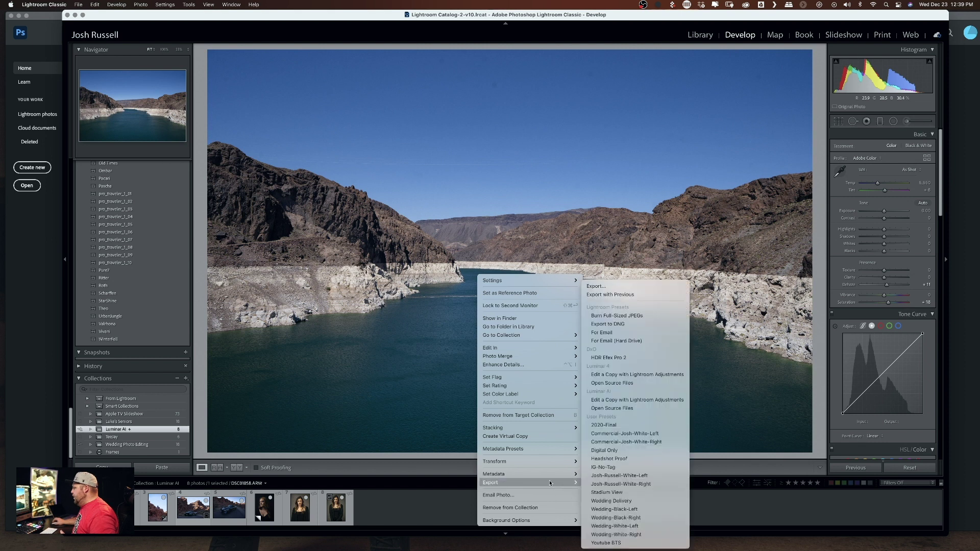
click(610, 402)
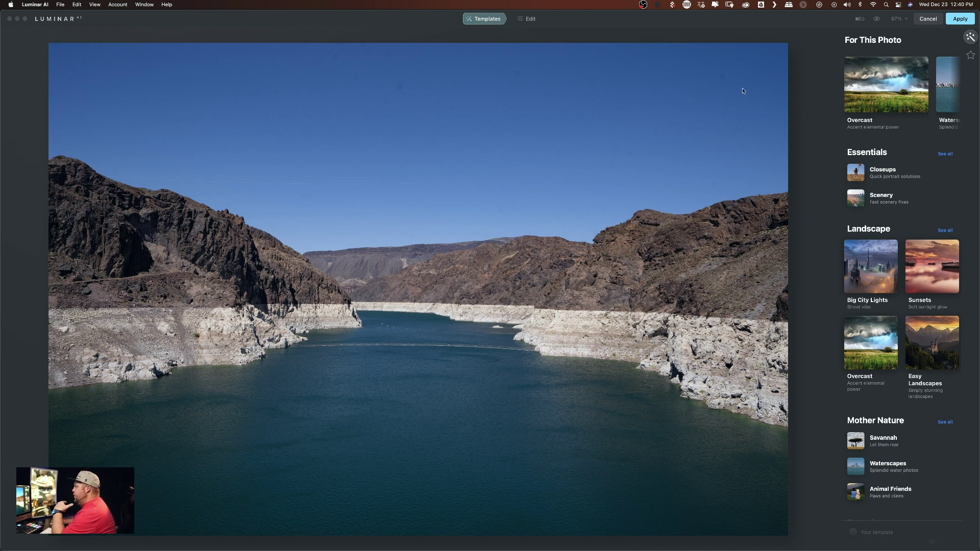
Browse the templates suggested for this photo, open the Overcast collection and try Dynamic Result and Mystery
scroll(892, 92, right, 5)
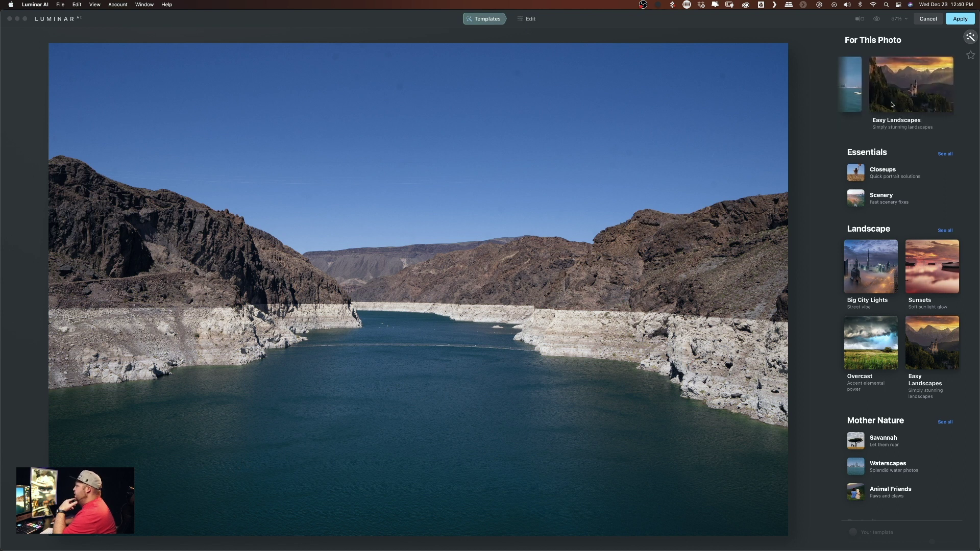
scroll(892, 105, left, 3)
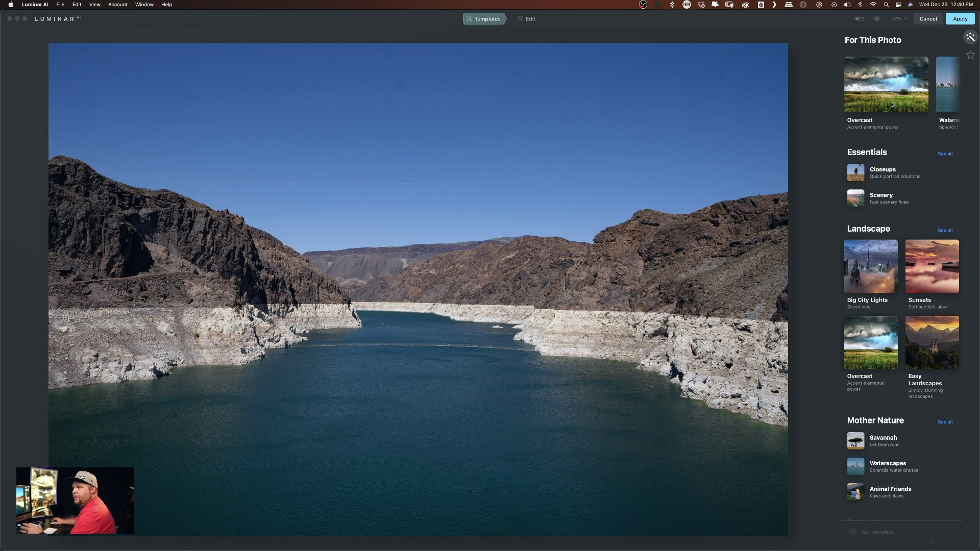
scroll(889, 105, right, 1)
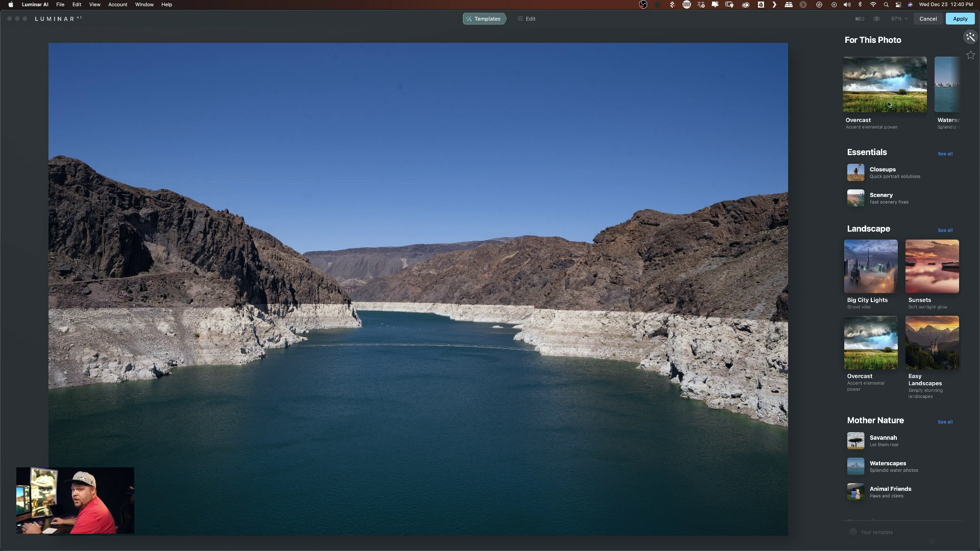
click(888, 105)
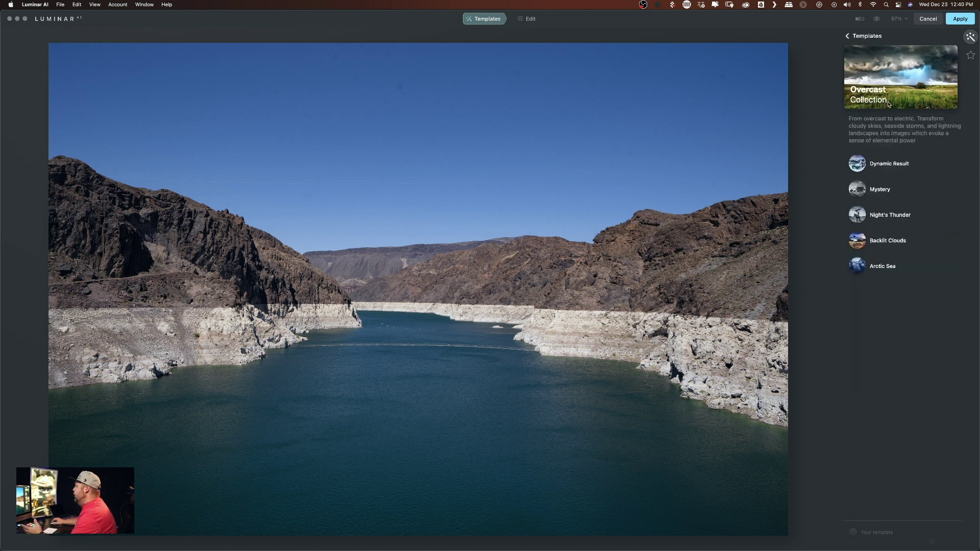
click(886, 165)
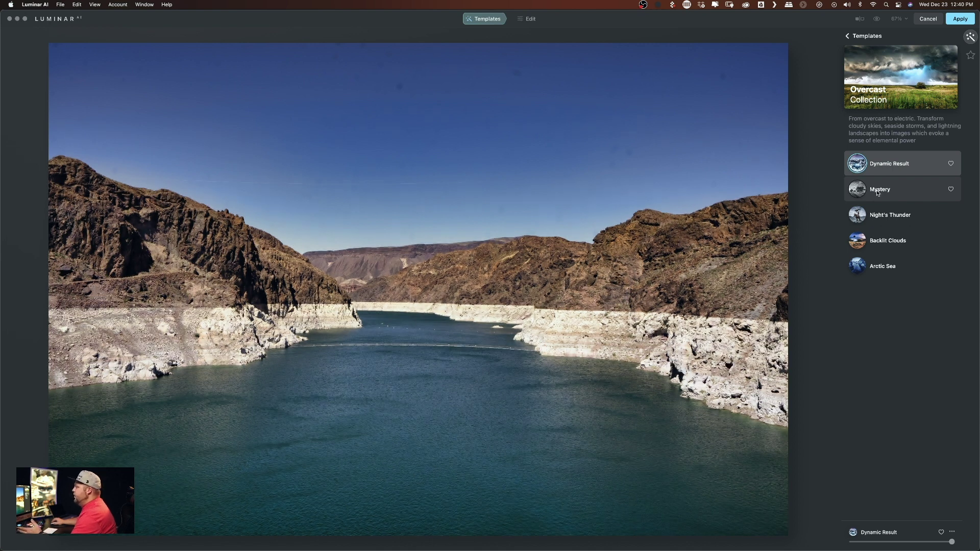
click(878, 192)
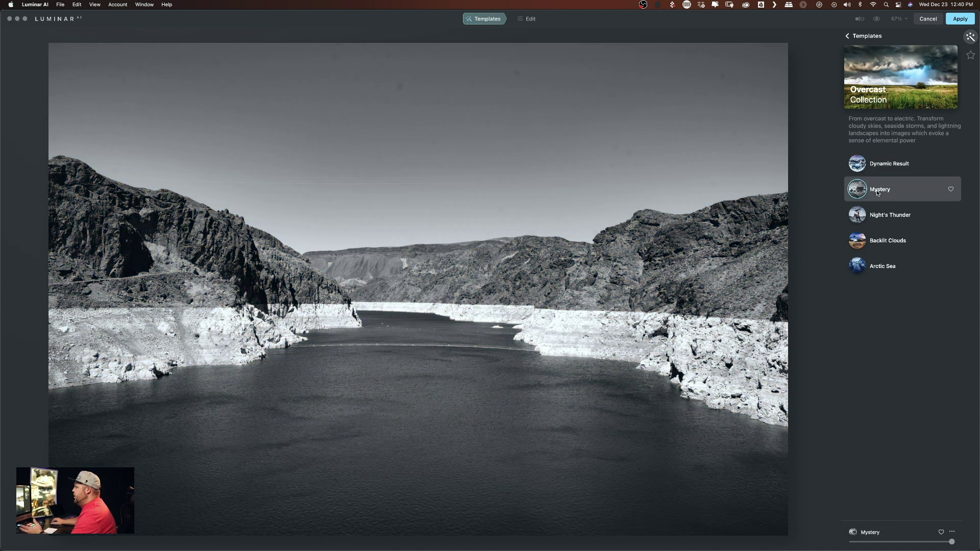
Try the Night's Thunder template at zero and full strength, as well as Backlit Clouds and Arctic Sea
click(879, 220)
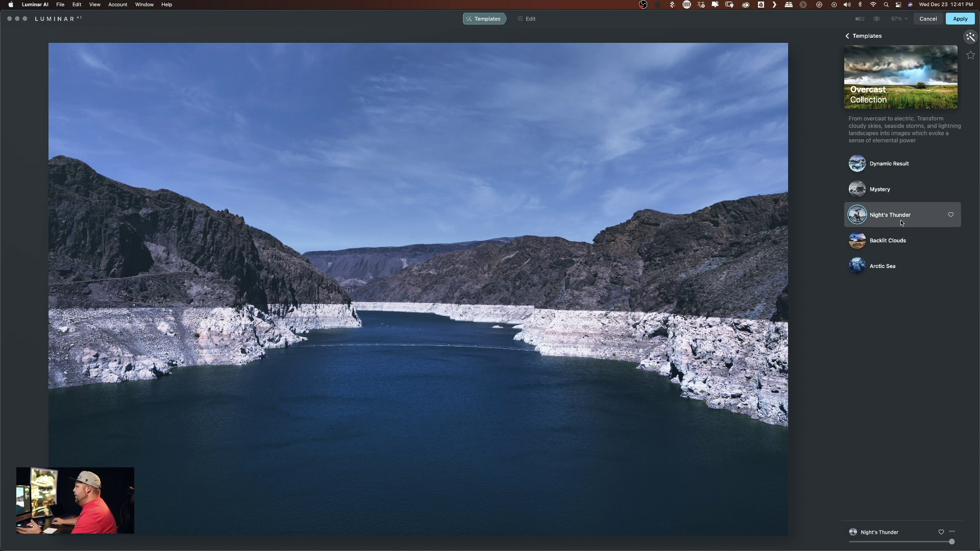
drag(951, 541, 831, 545)
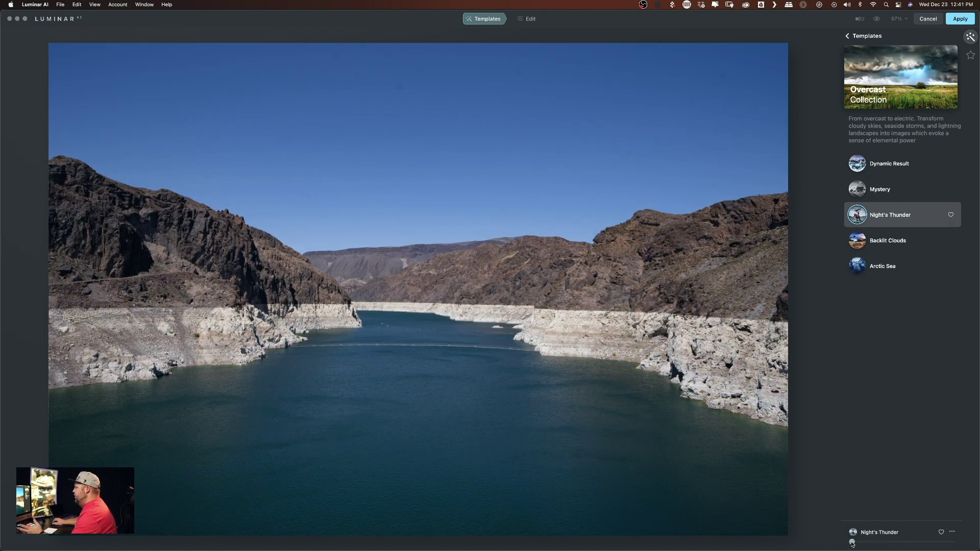
drag(852, 543, 951, 542)
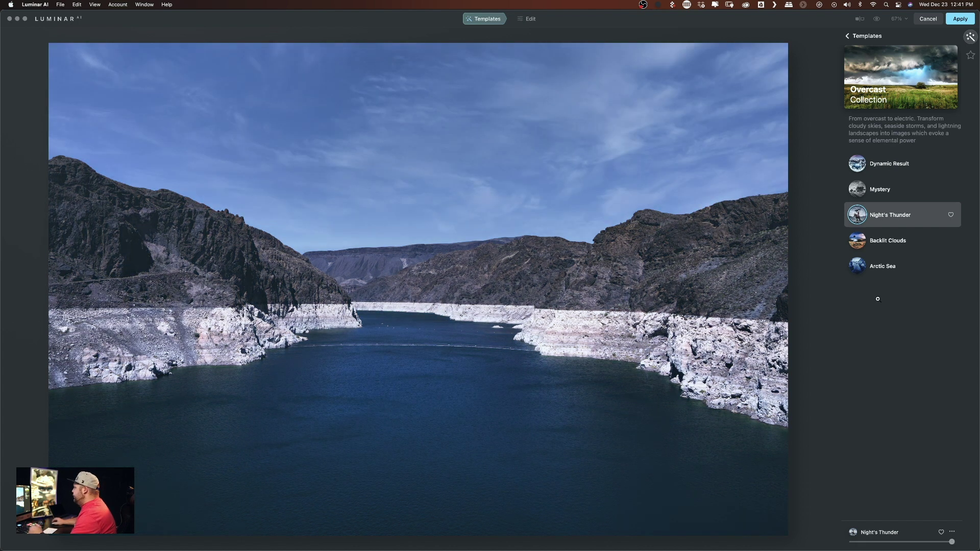
click(880, 243)
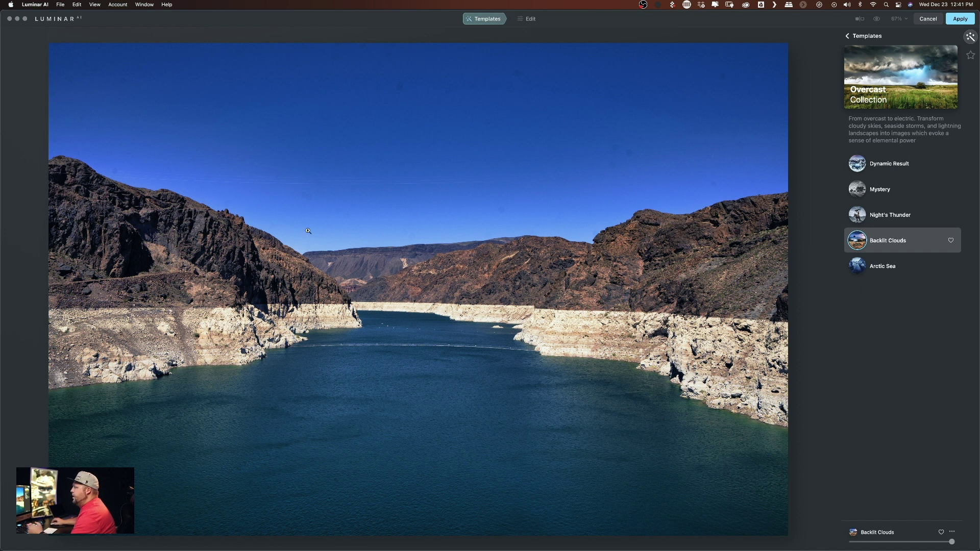
click(886, 271)
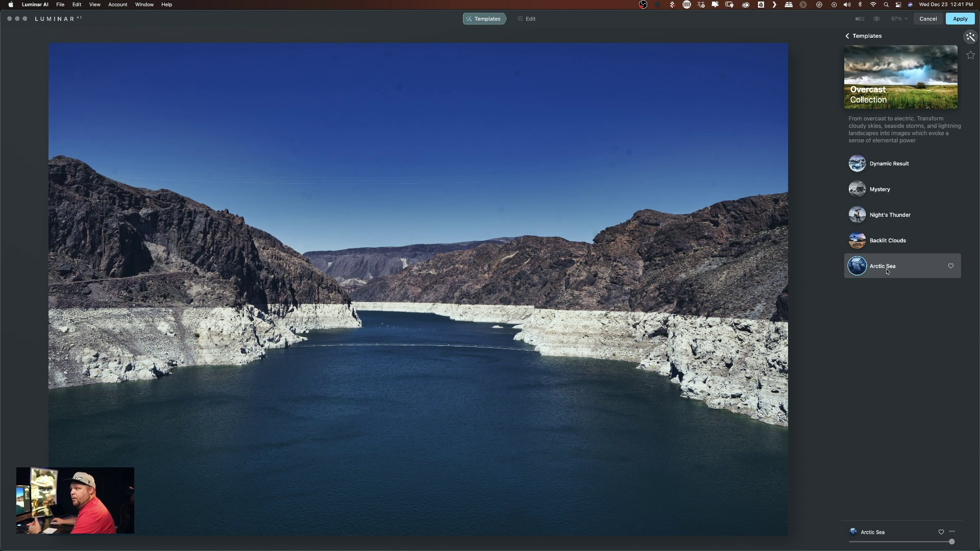
Open the Easy Landscapes collection, try Long Exposure, Sunset and Clean Light, and apply the Forest Stream template
click(850, 36)
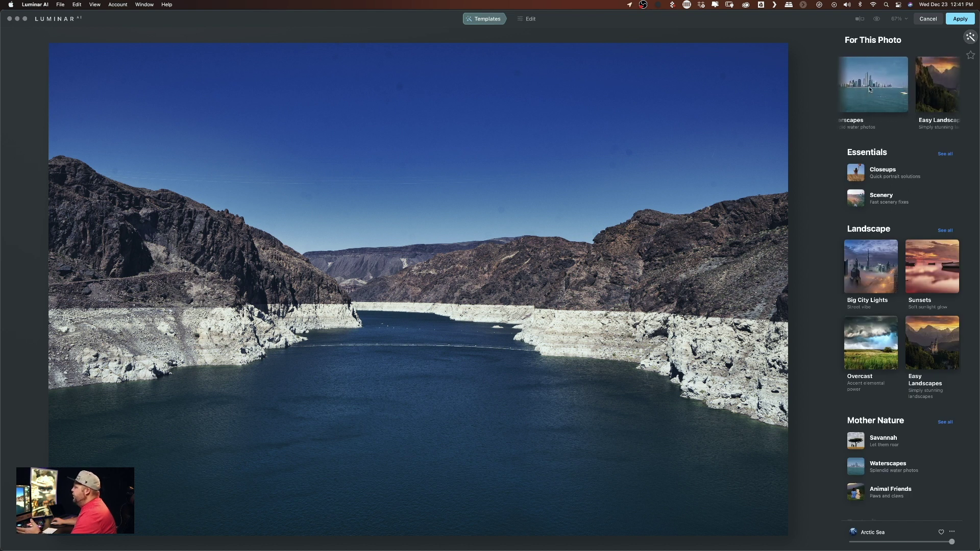
click(913, 104)
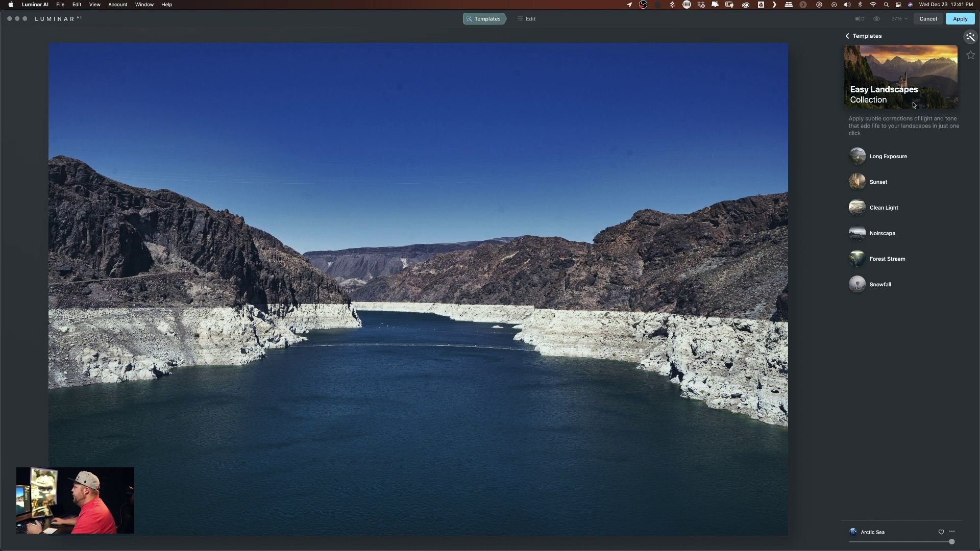
click(901, 154)
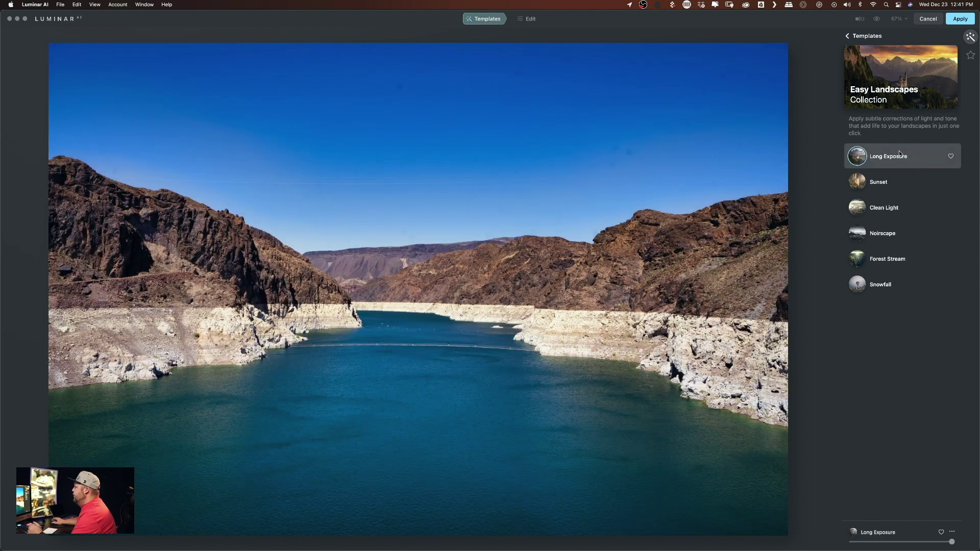
click(875, 185)
click(882, 208)
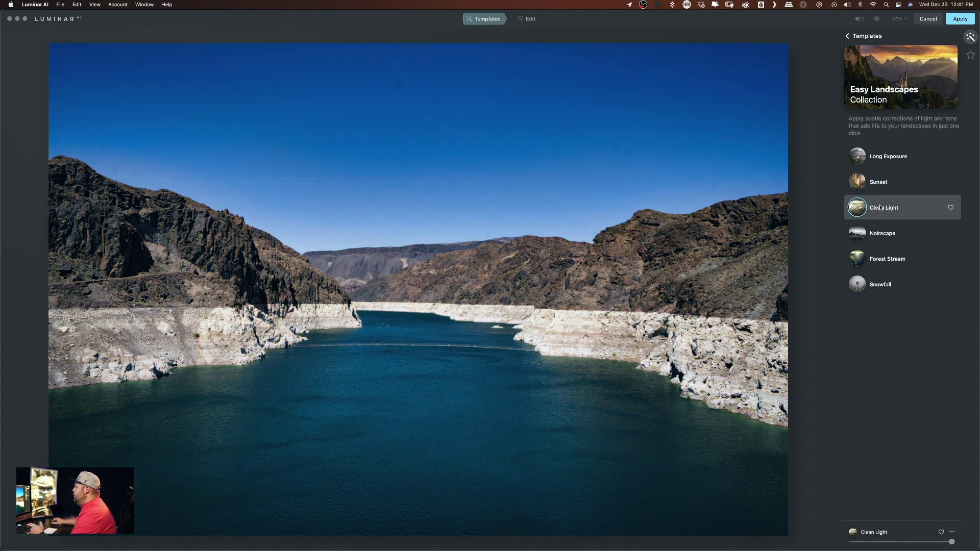
click(878, 261)
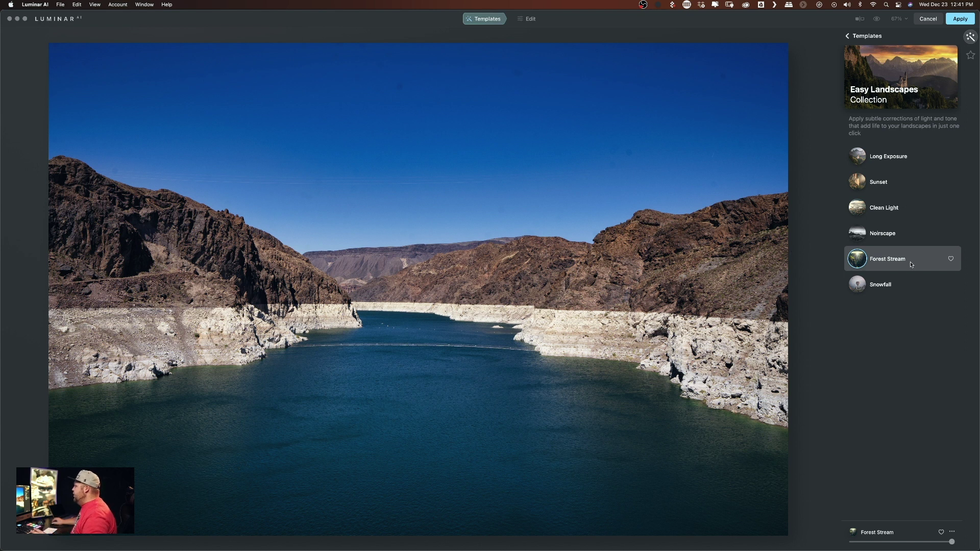
Run automatic Composition AI on the photo and auto-align its horizon in the edit tools
click(527, 20)
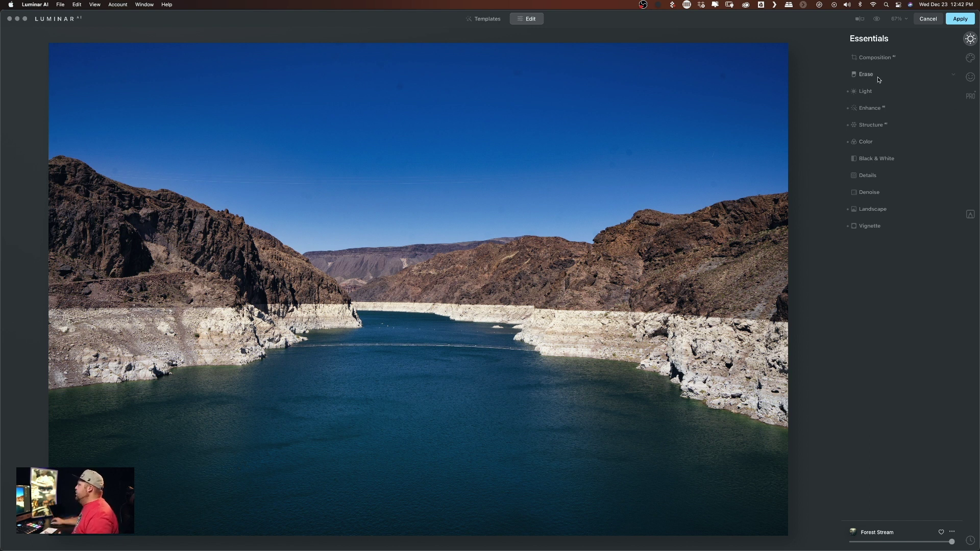
click(879, 61)
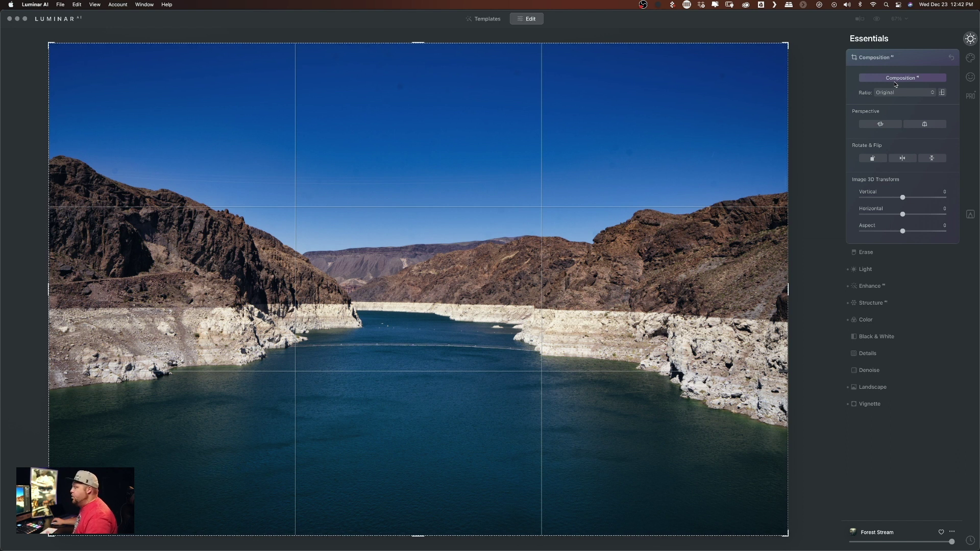
click(905, 79)
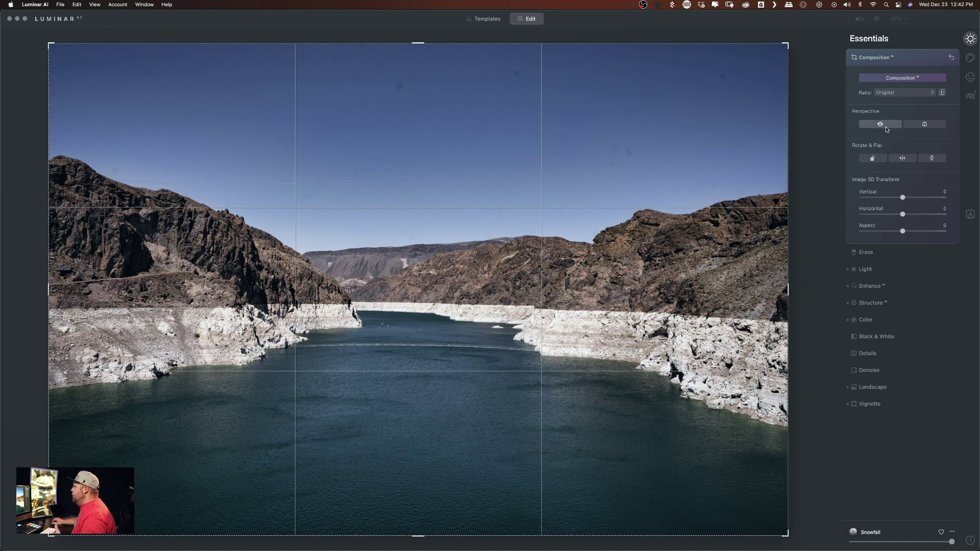
click(885, 128)
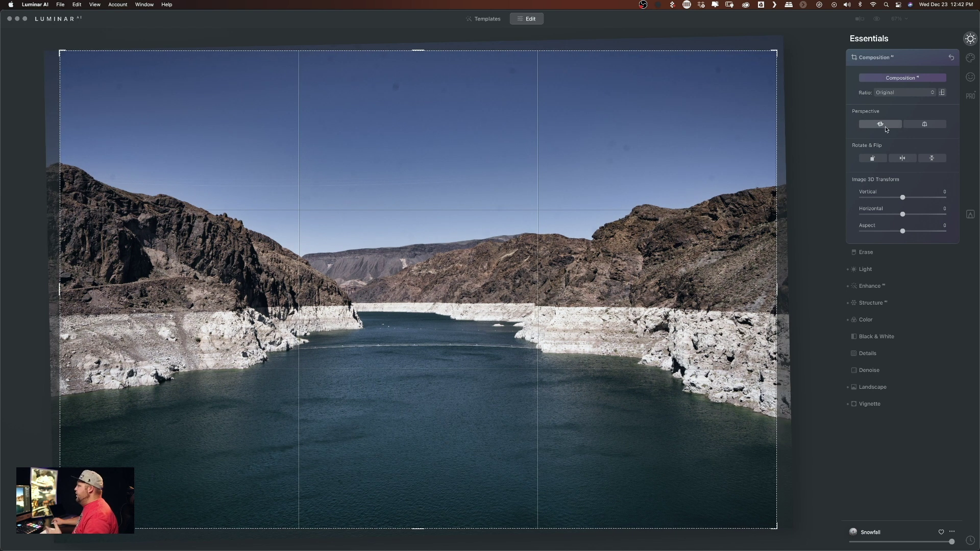
Return to the Easy Landscapes templates, compare Noirscape, and apply Forest Stream to the photo
click(477, 20)
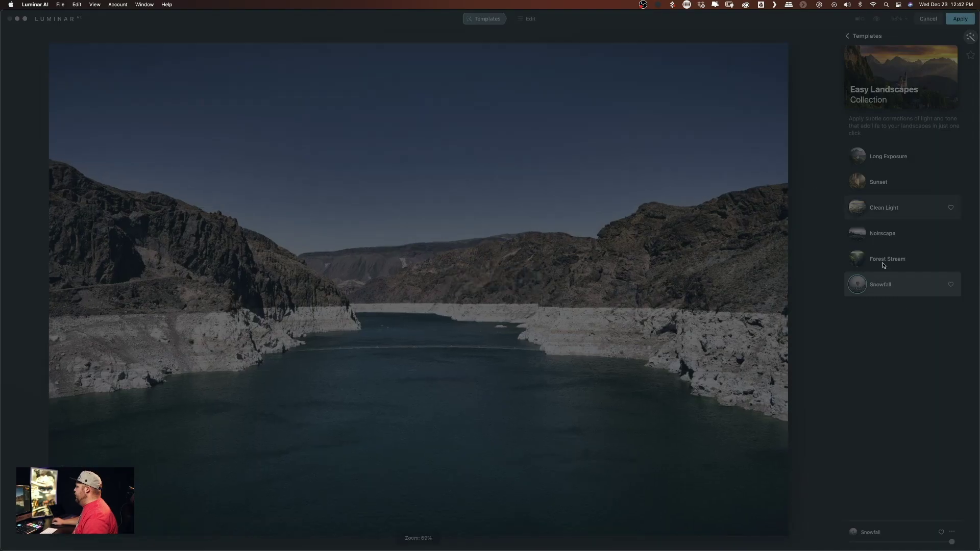
click(883, 260)
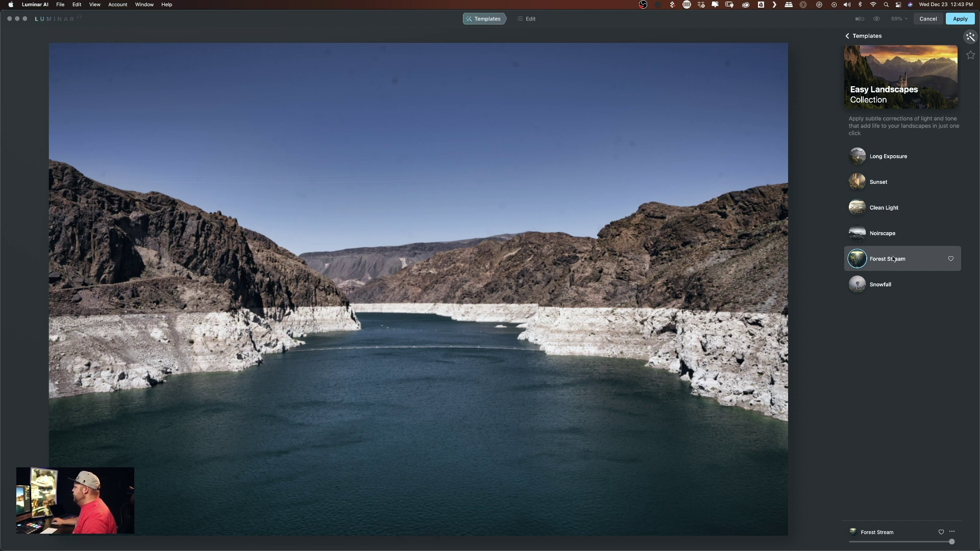
click(882, 235)
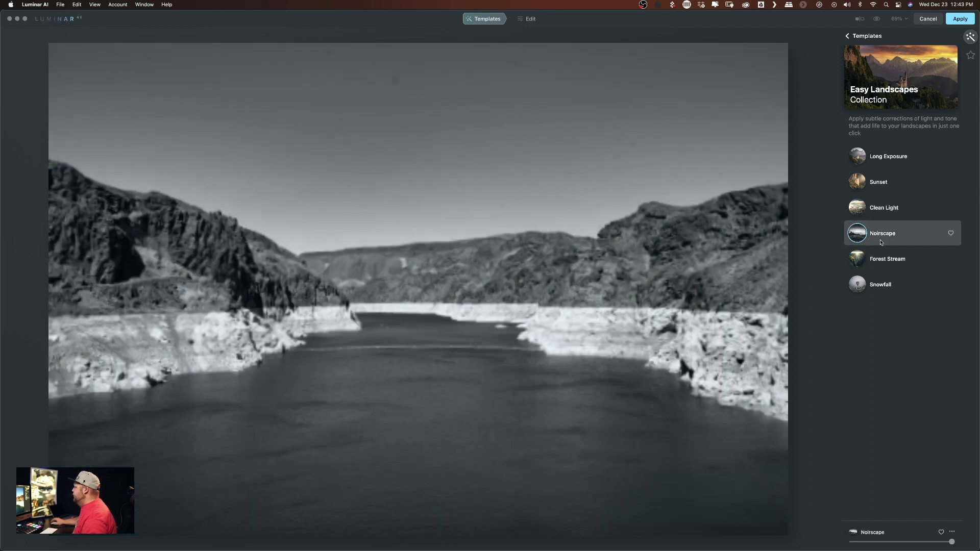
click(880, 258)
Look over the Light, Erase and Enhance AI settings among the Essentials edit tools
click(527, 21)
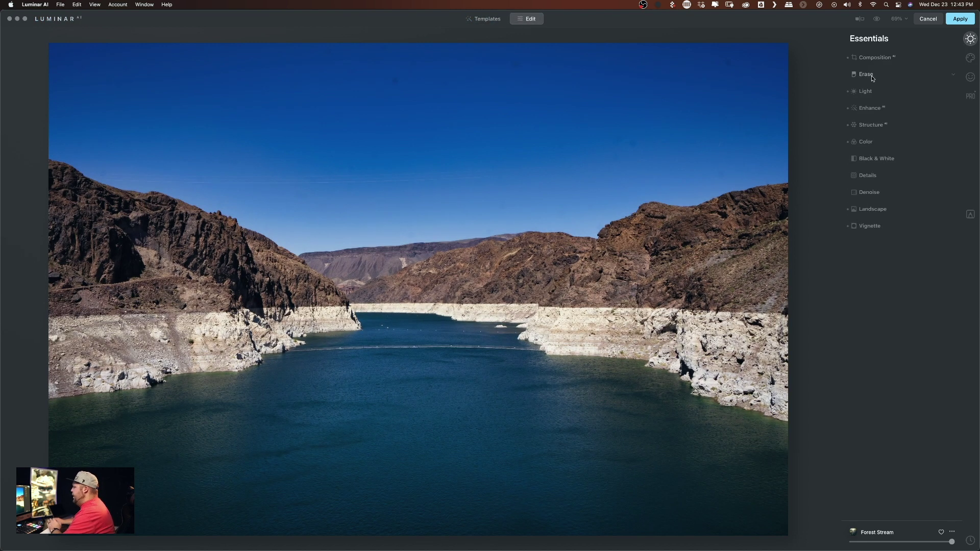
click(868, 93)
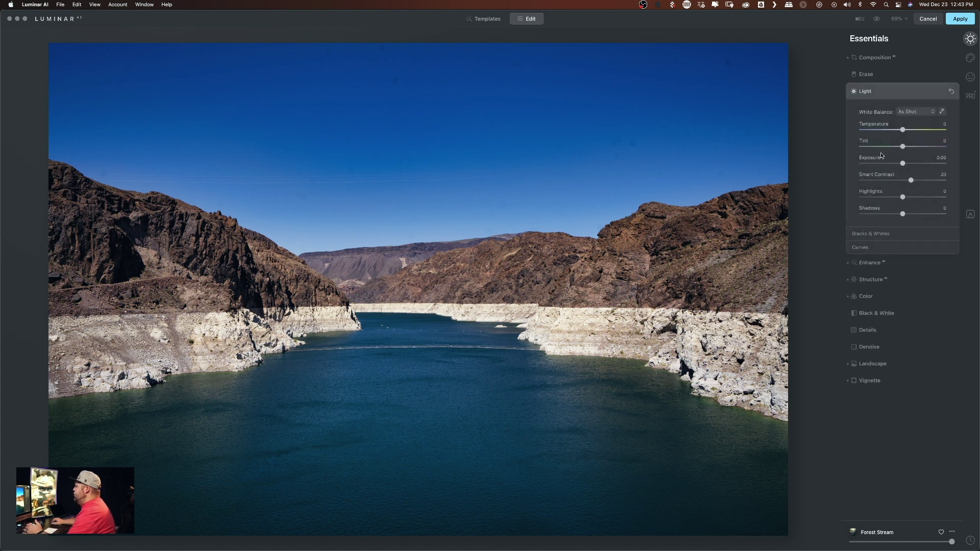
click(863, 76)
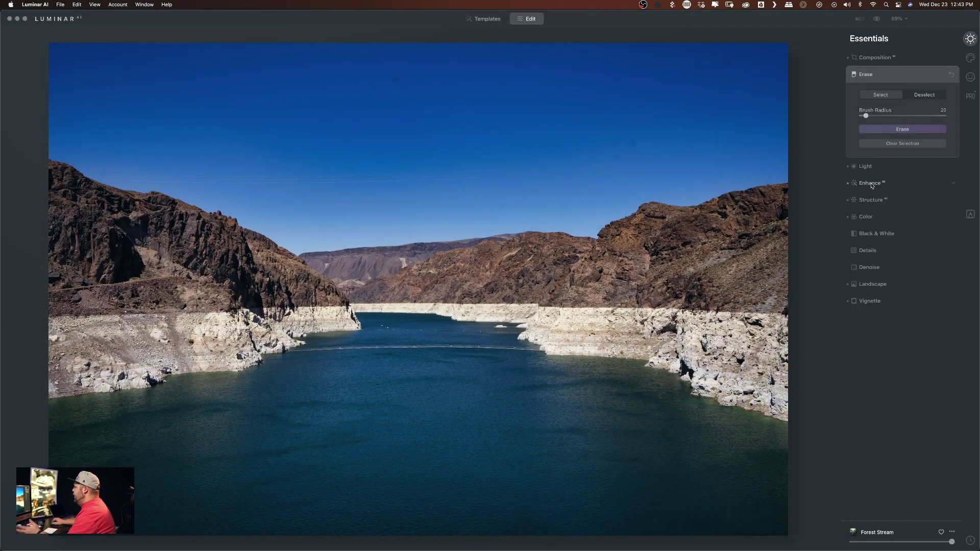
click(872, 186)
click(872, 186)
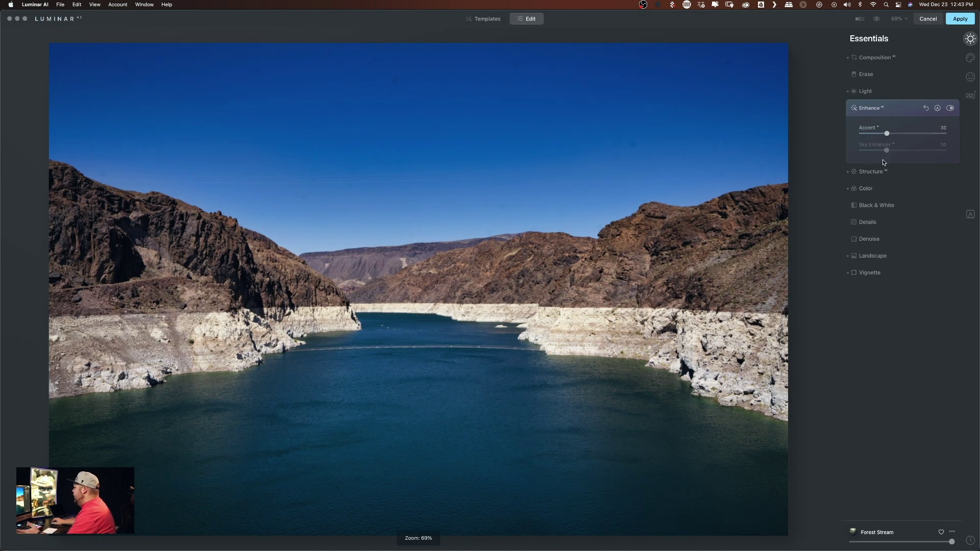
View the photo at 100% and mark the buoy line across the lake and the small objects behind it for erasing
click(868, 75)
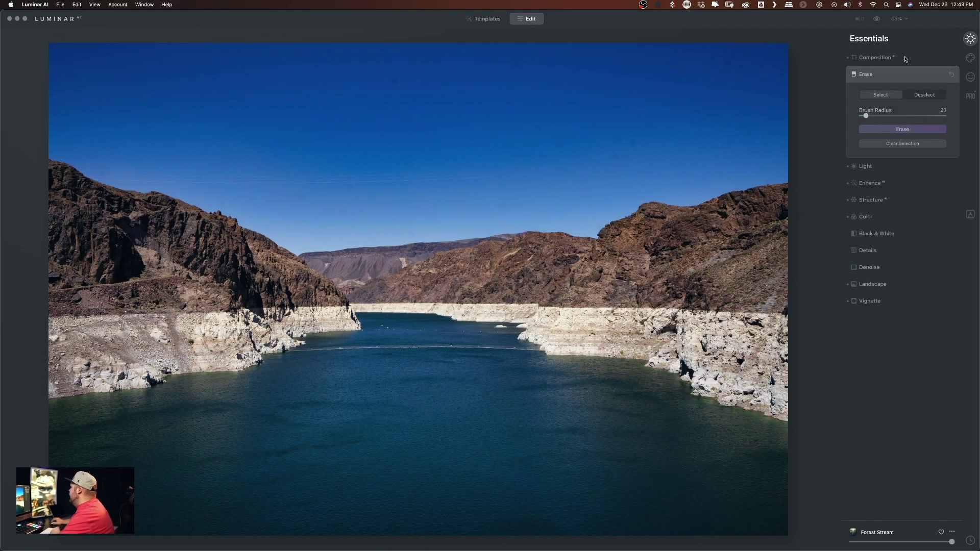
click(898, 18)
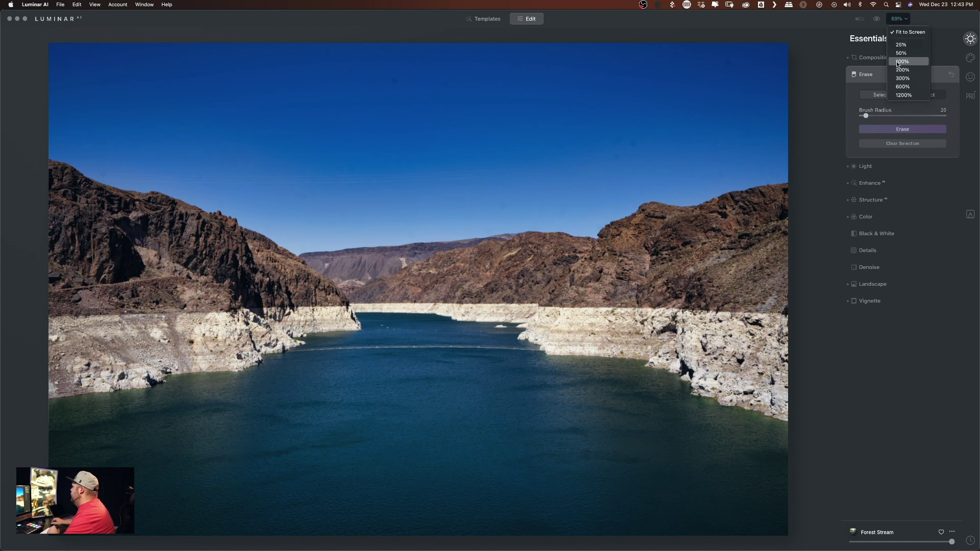
click(901, 61)
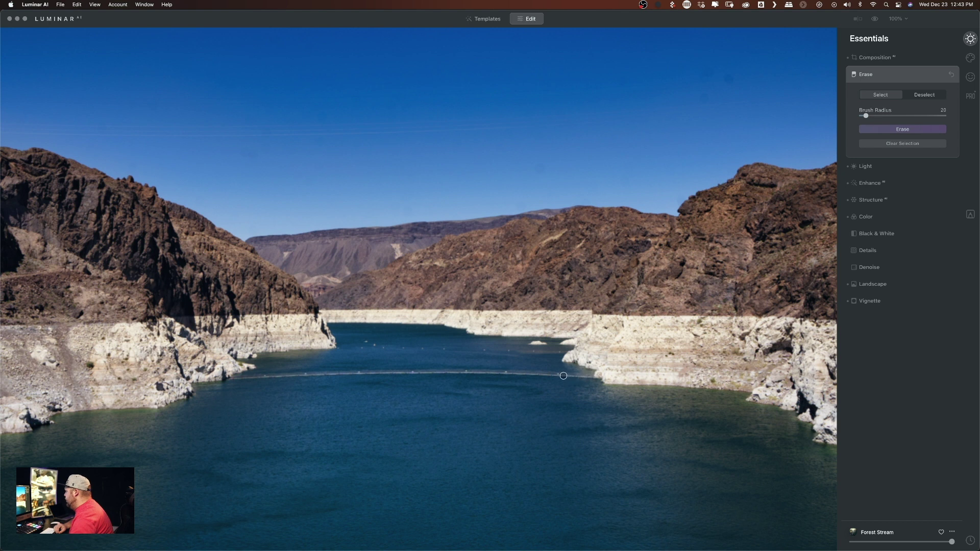
click(880, 96)
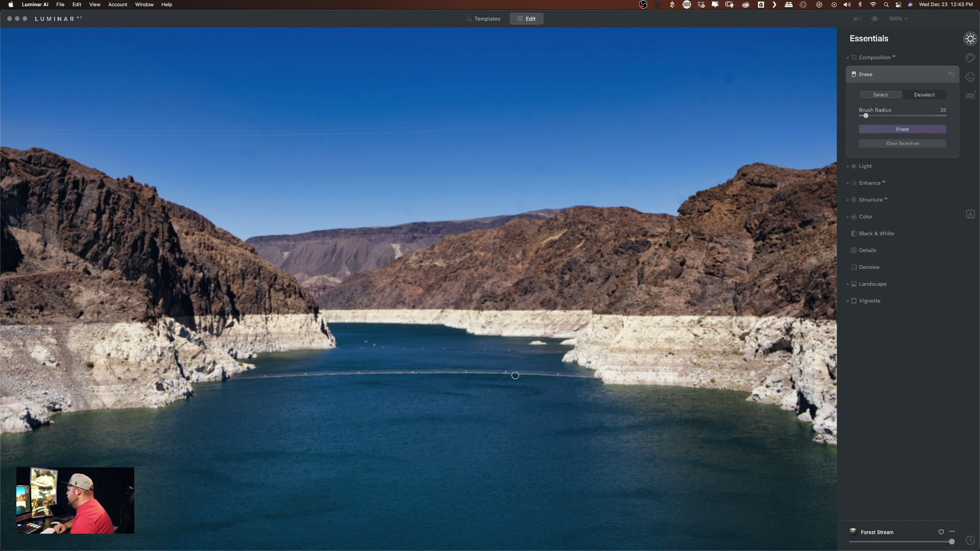
click(583, 377)
mouse_move(587, 376)
mouse_down()
mouse_move(395, 371)
mouse_move(238, 381)
mouse_move(442, 368)
mouse_move(559, 374)
mouse_move(548, 357)
mouse_up()
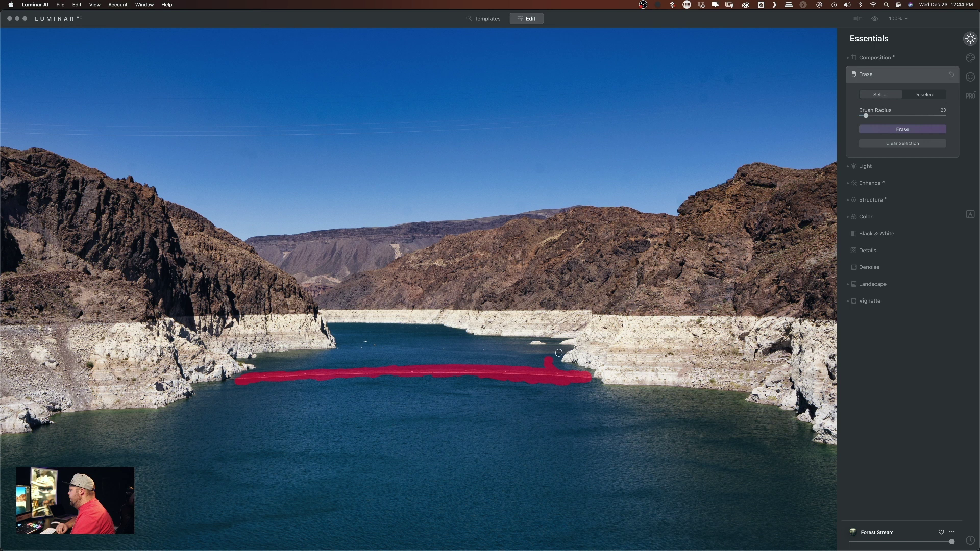
drag(558, 352, 354, 348)
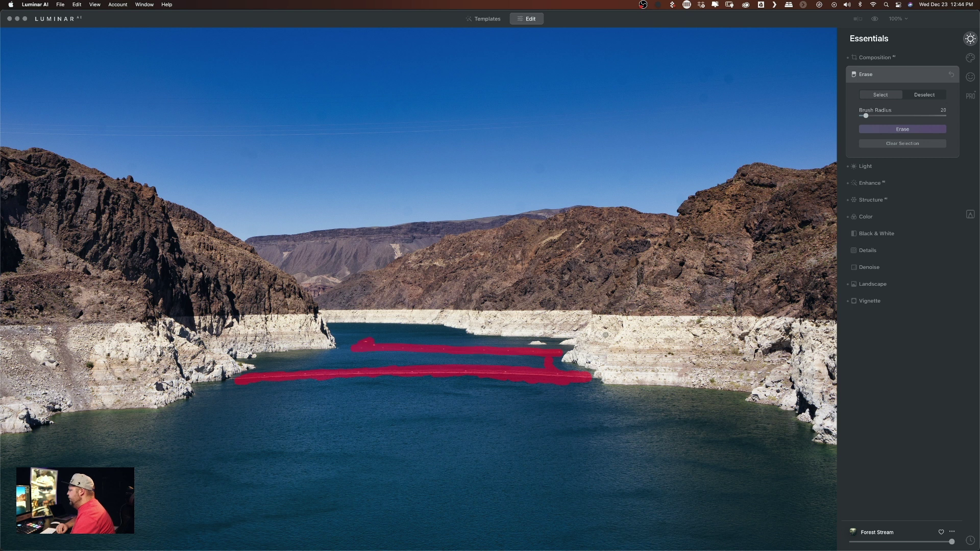
Deselect the stray brush stroke joining the two marked strips on the water and erase the marked areas
click(926, 95)
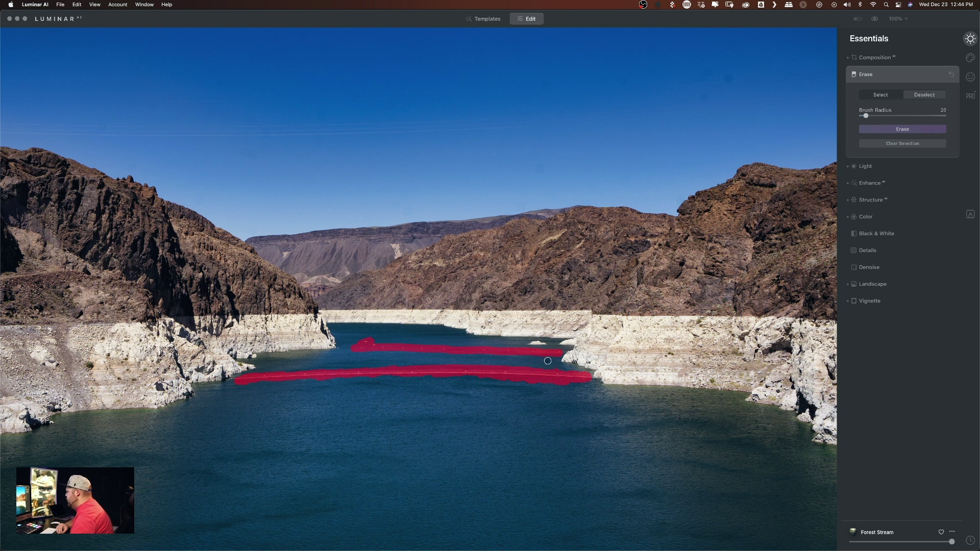
scroll(548, 361, up, 1)
click(896, 132)
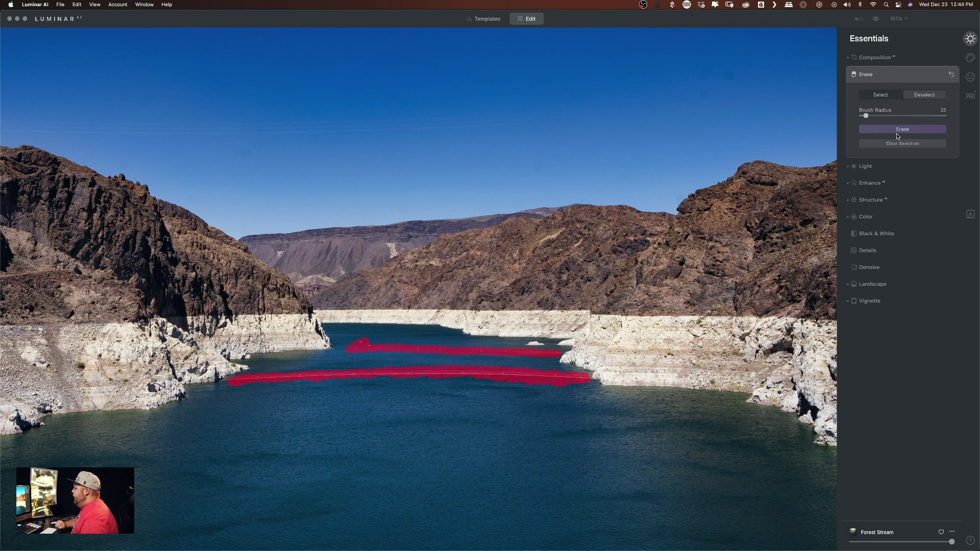
click(897, 130)
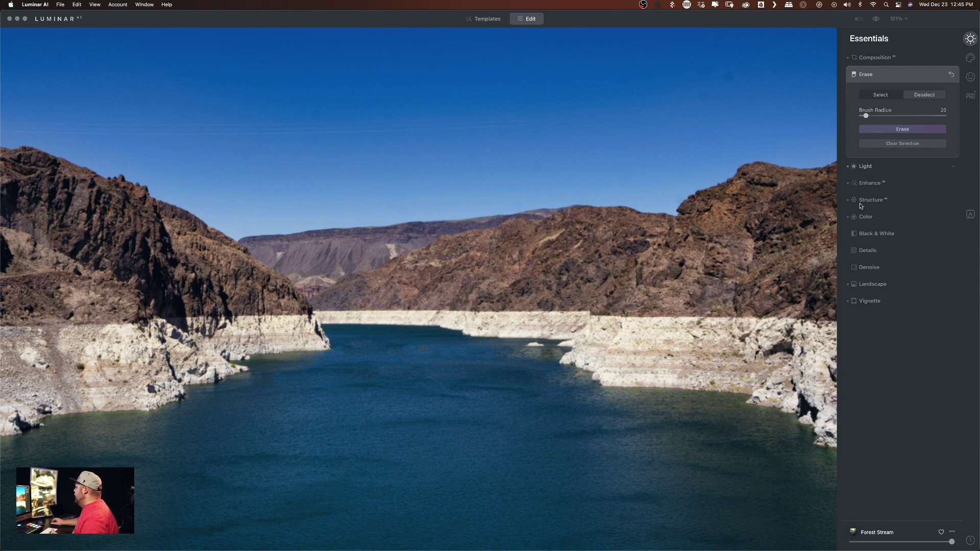
Set the Enhance AI Accent amount to 39
click(868, 166)
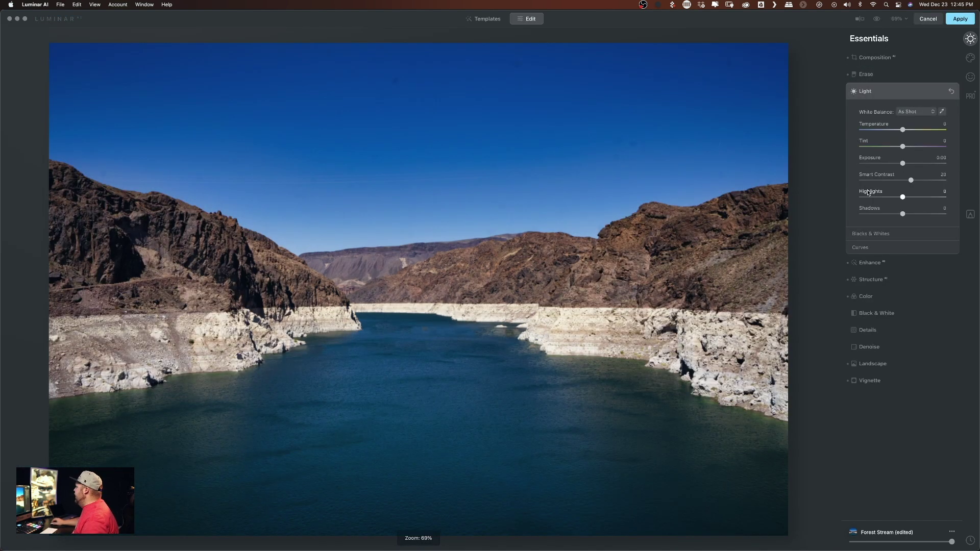
click(872, 263)
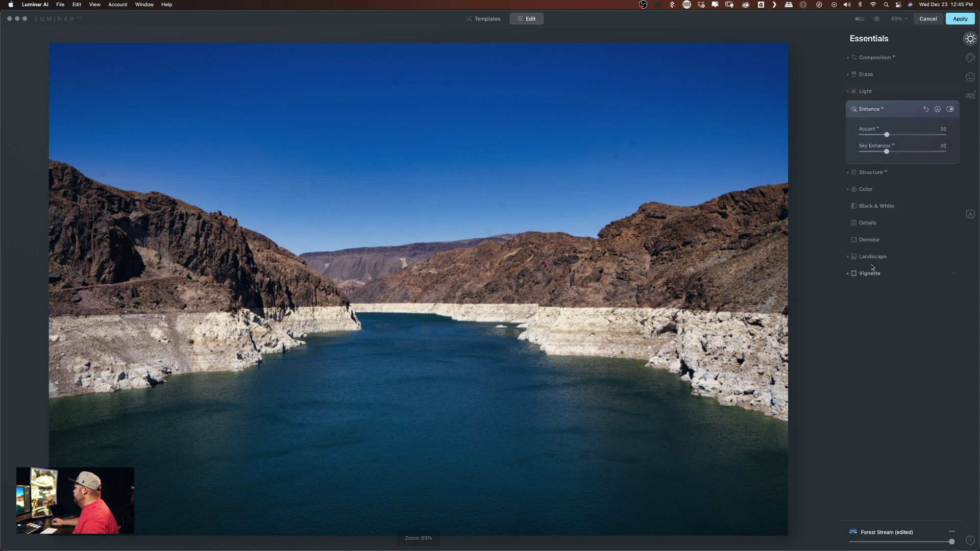
drag(886, 135, 901, 135)
drag(900, 136, 895, 136)
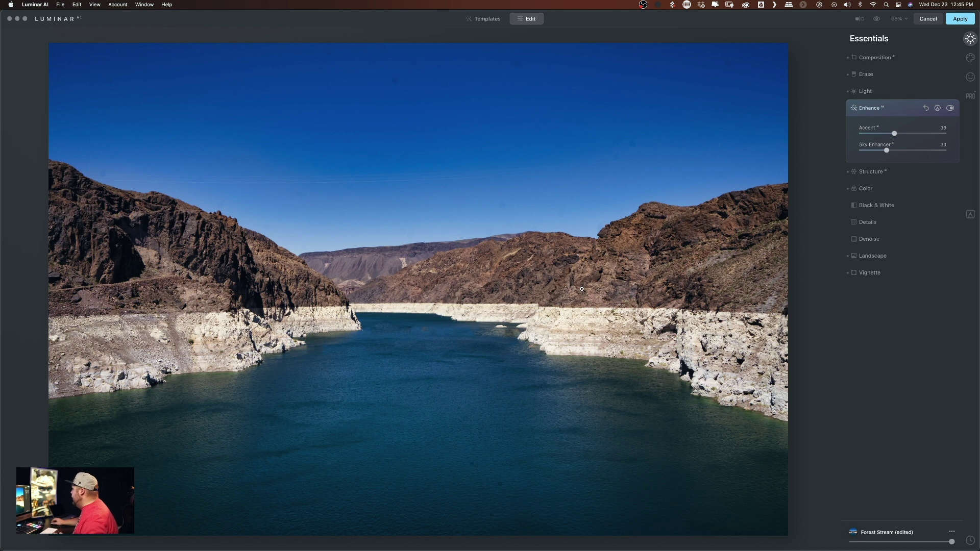
Look over the Structure AI, Color, Black & White and Details settings
click(875, 176)
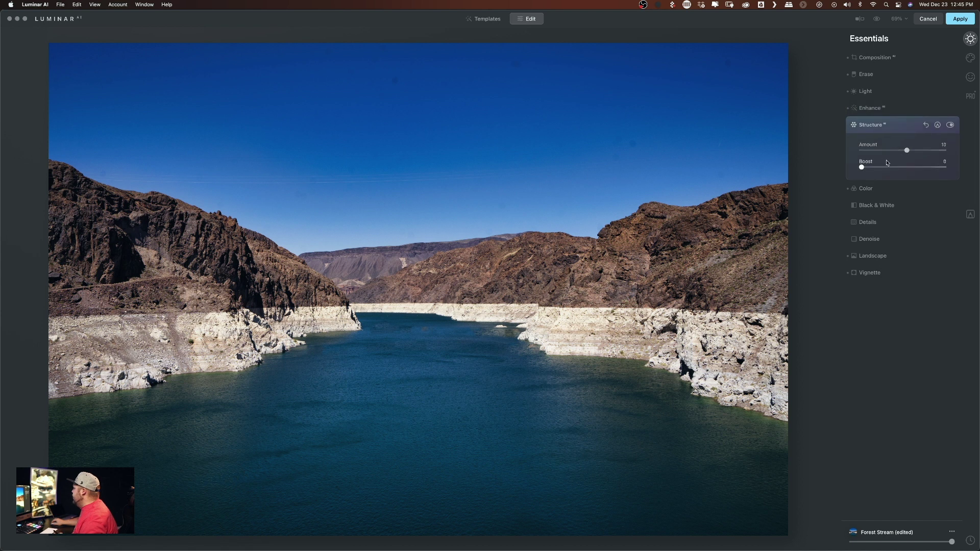
click(865, 189)
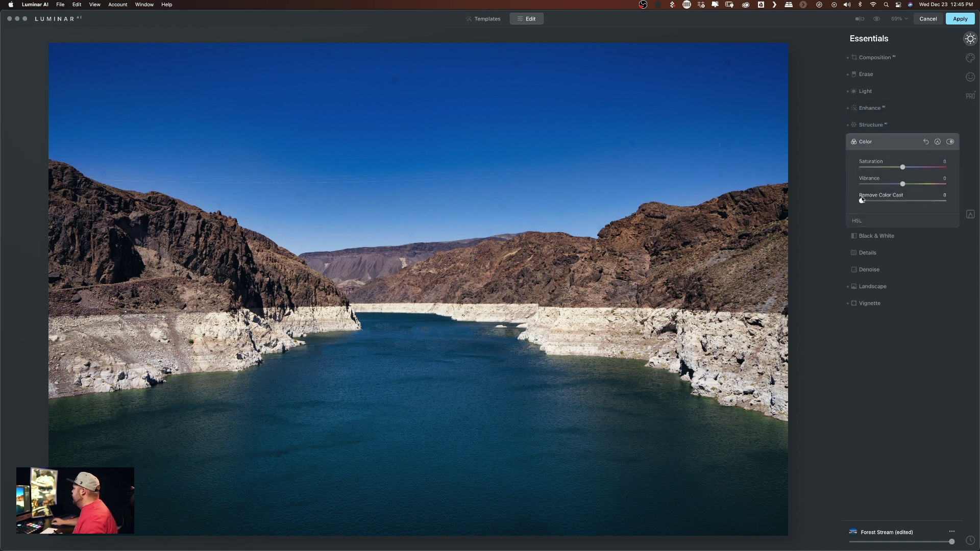
click(875, 237)
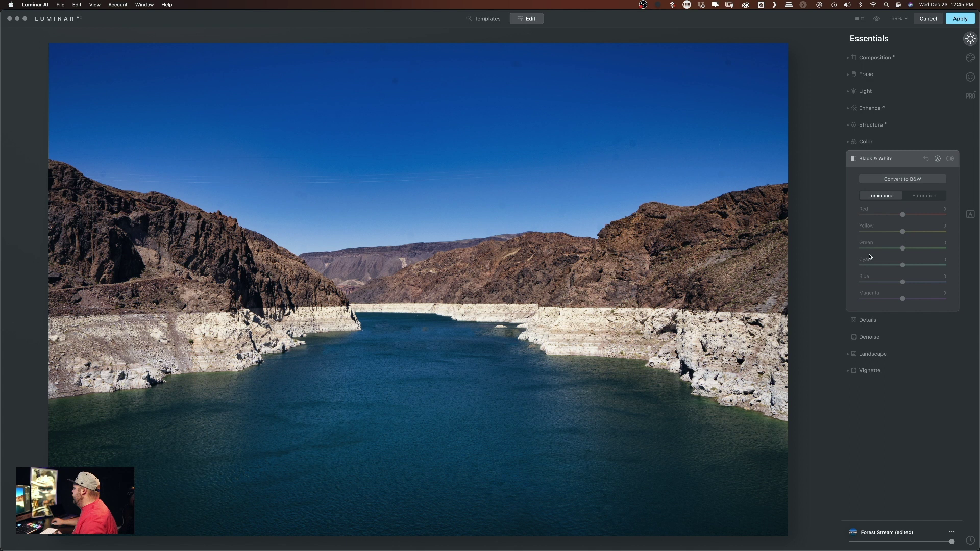
click(866, 321)
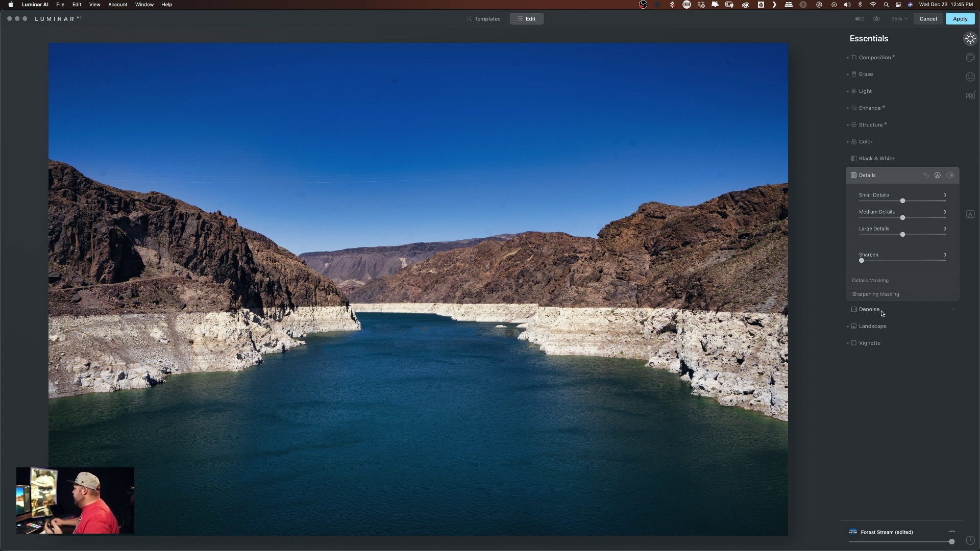
Raise Golden Hour to about 28 in the Landscape tool and compare the photo with the Landscape adjustment off and on
click(879, 326)
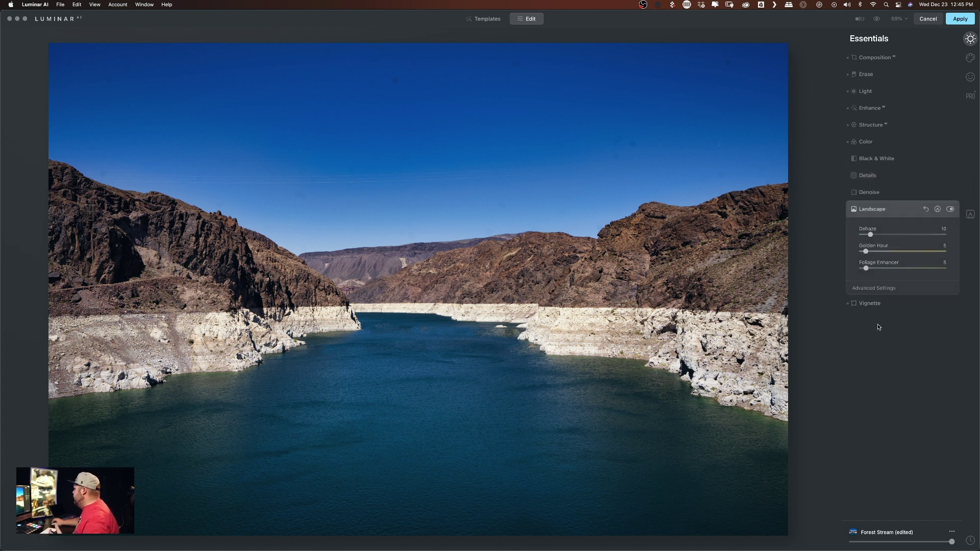
drag(867, 252, 886, 252)
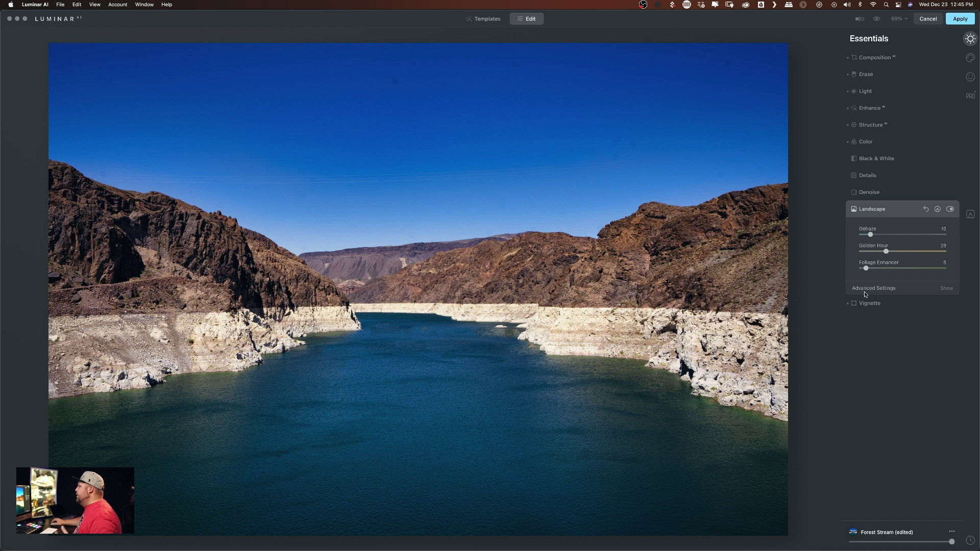
click(949, 209)
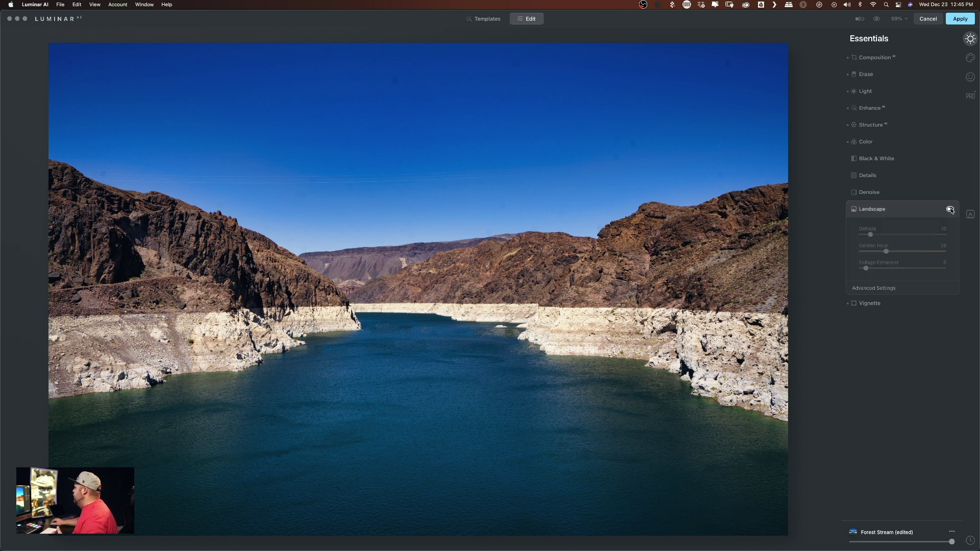
click(950, 209)
click(950, 209)
click(951, 210)
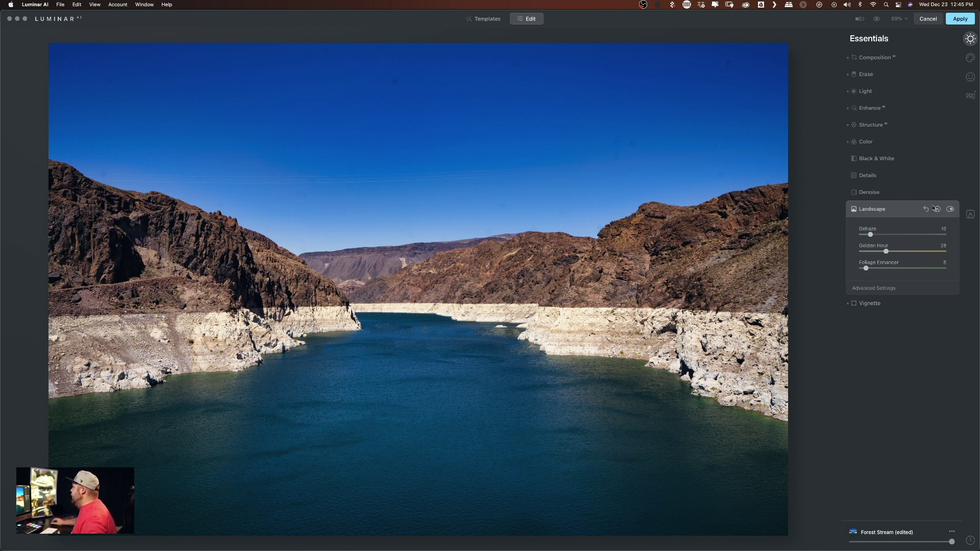
Open Sky AI among the Creative tools and replace the photo's sky with Blue Sky 1
click(970, 58)
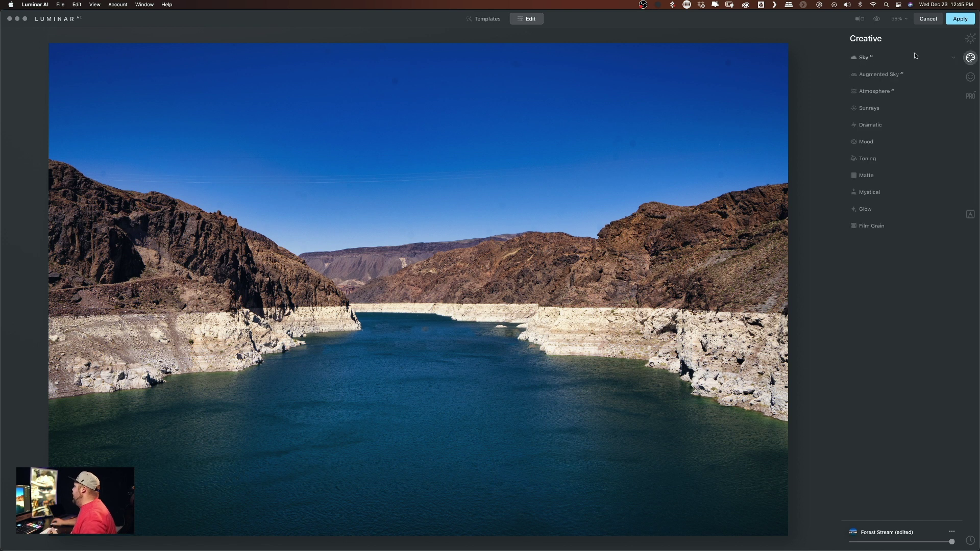
click(864, 58)
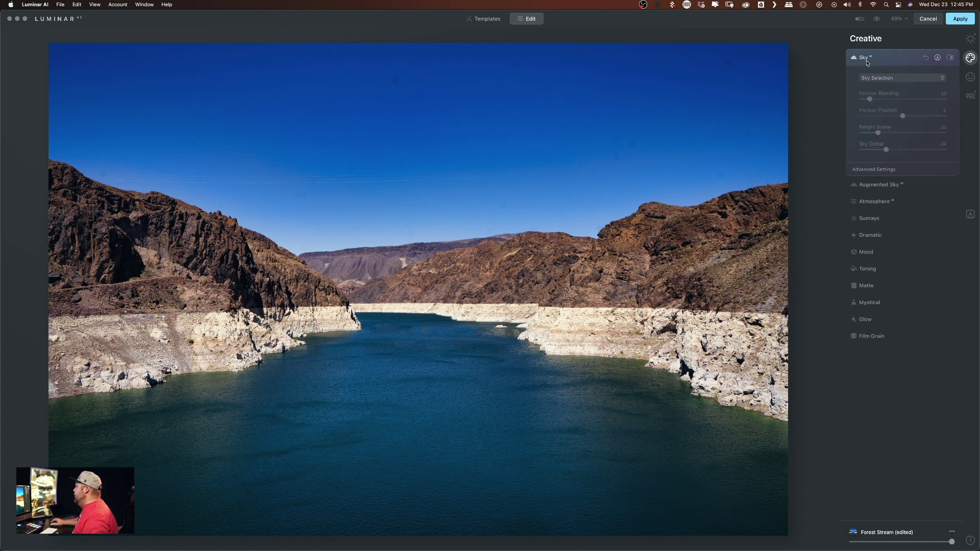
click(904, 78)
click(901, 79)
click(901, 80)
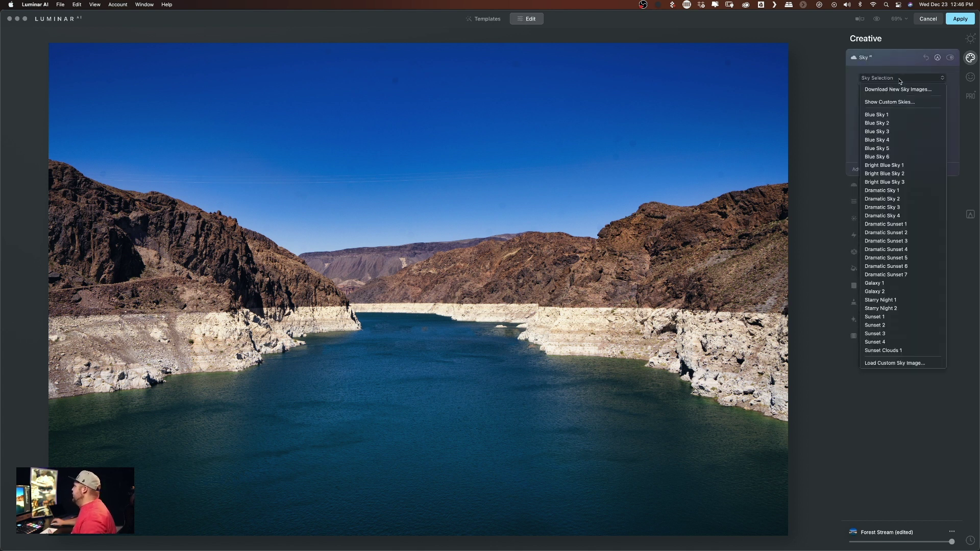
click(894, 118)
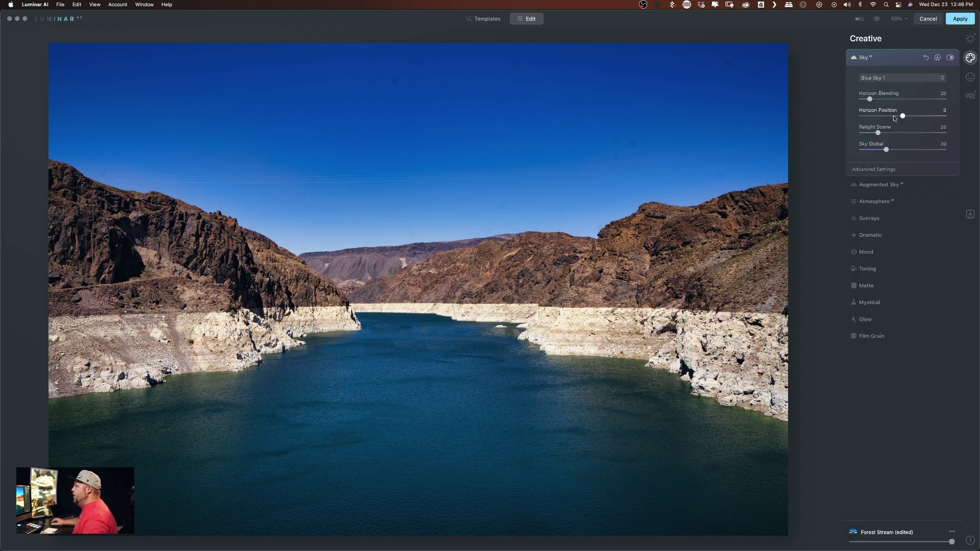
Try the Blue Sky 2 and Blue Sky 3 replacements, and set the sky to Blue Sky 5
click(889, 84)
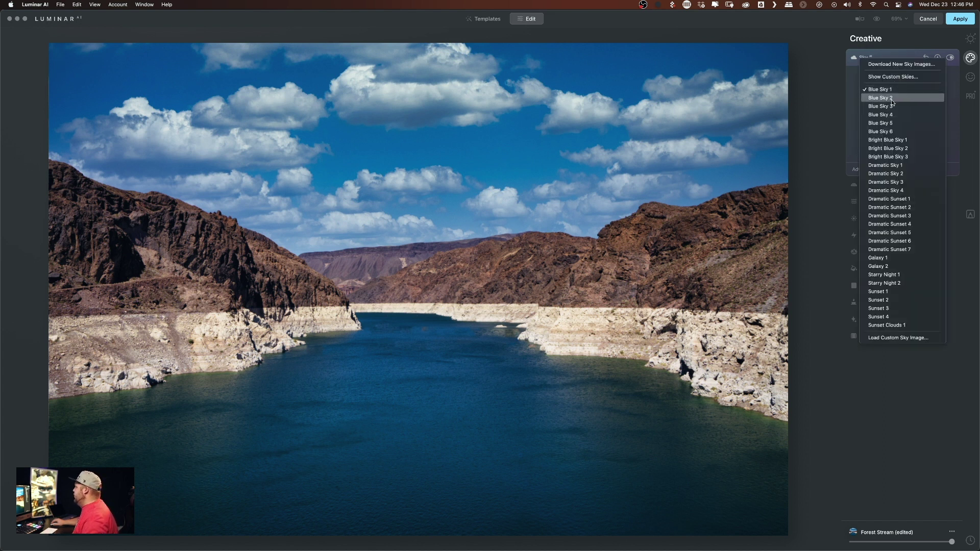
key(Escape)
key(Down)
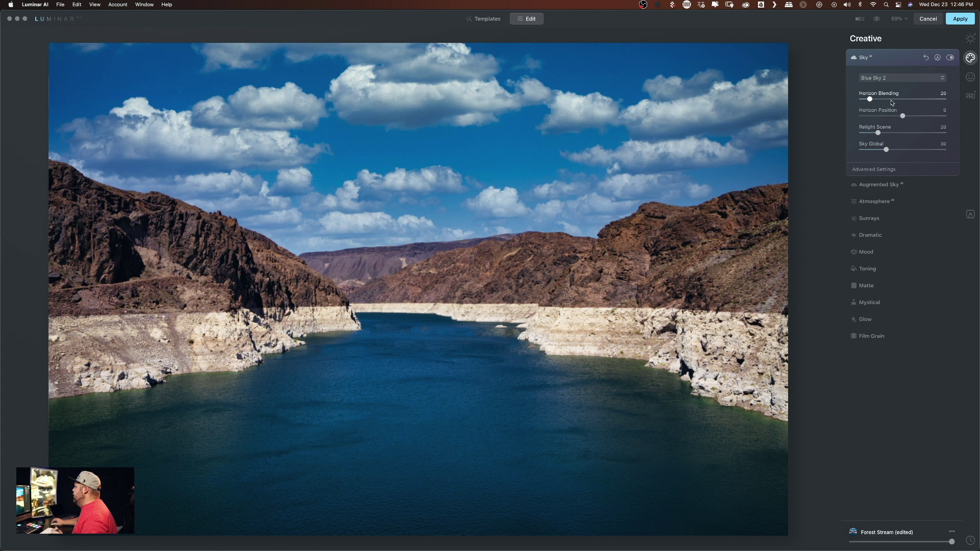
click(893, 81)
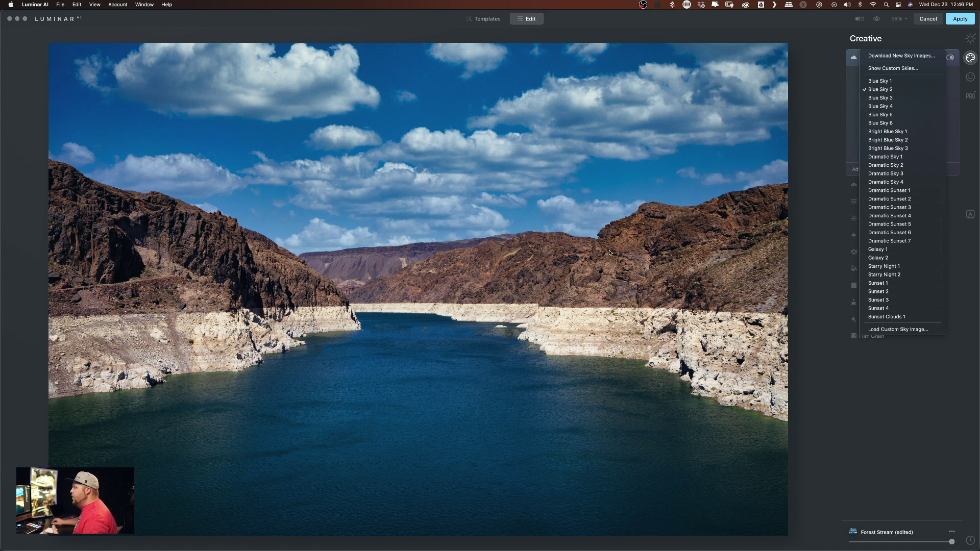
click(890, 98)
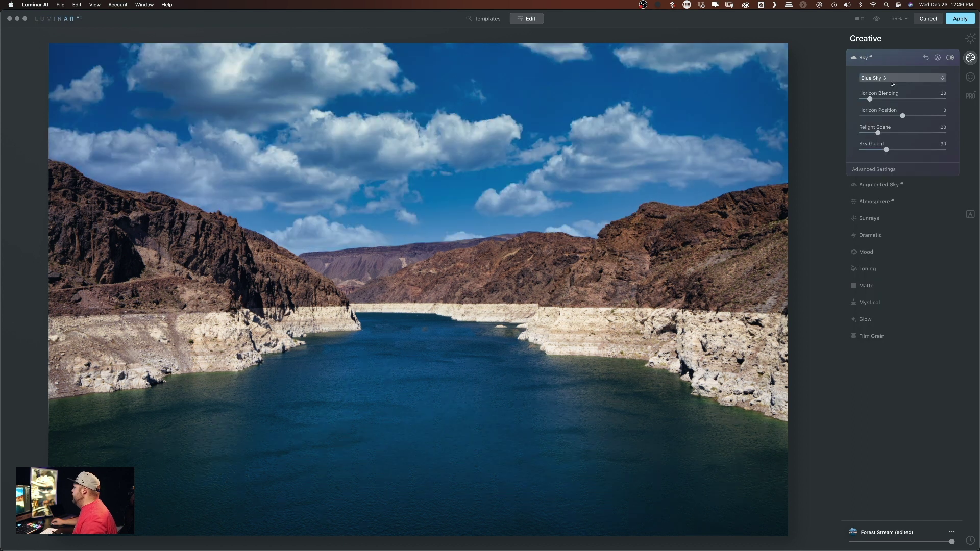
click(891, 78)
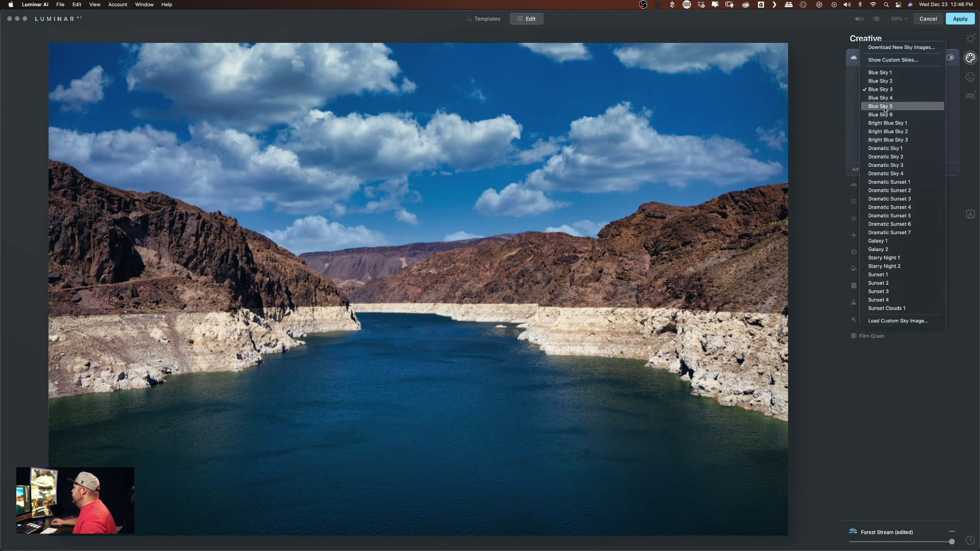
click(884, 107)
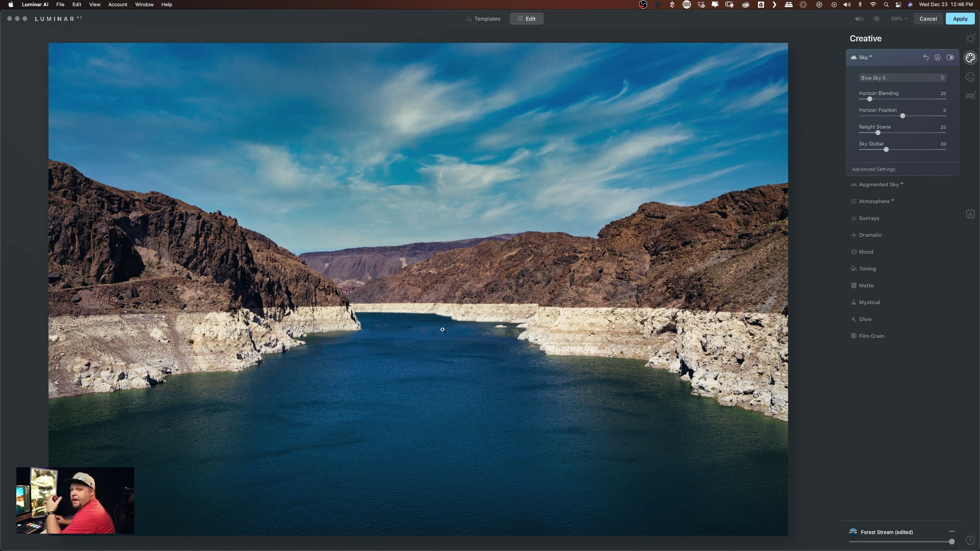
Add the Eagle 1 object to the sky with Augmented Sky AI, and replace it with Mountains 1
click(893, 186)
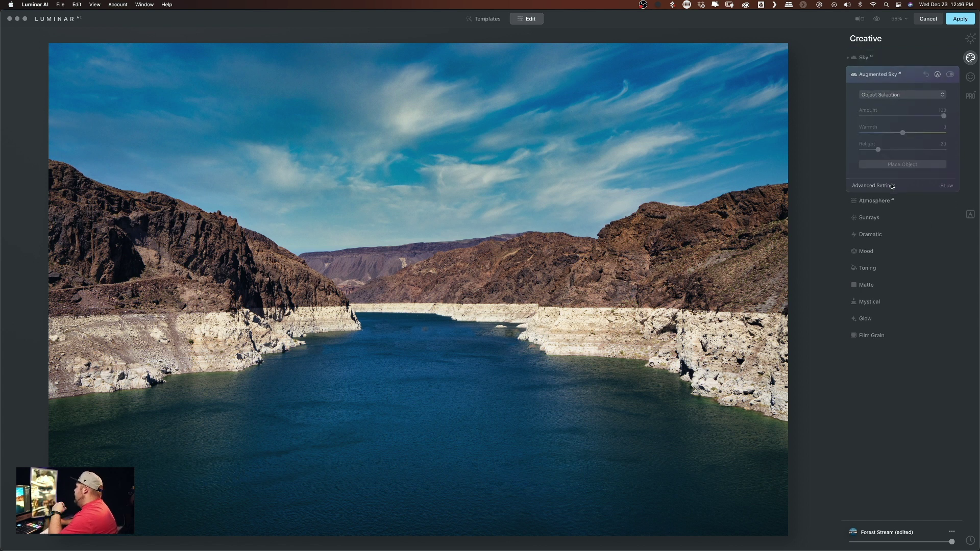
click(889, 96)
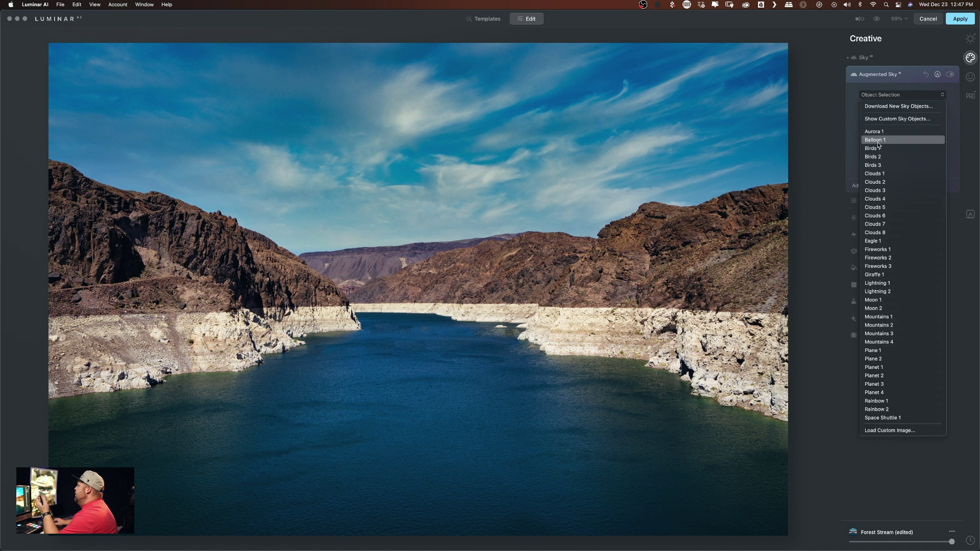
click(876, 242)
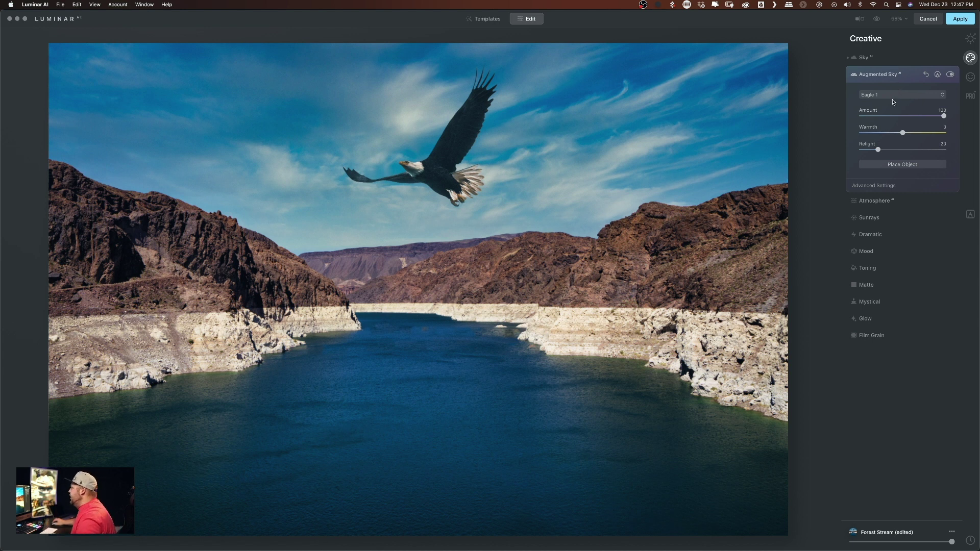
click(899, 95)
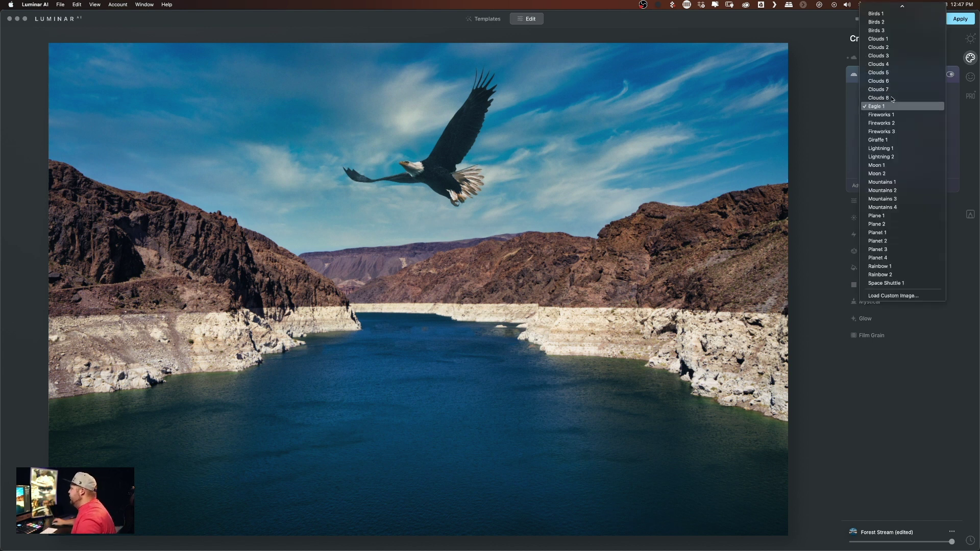
click(894, 182)
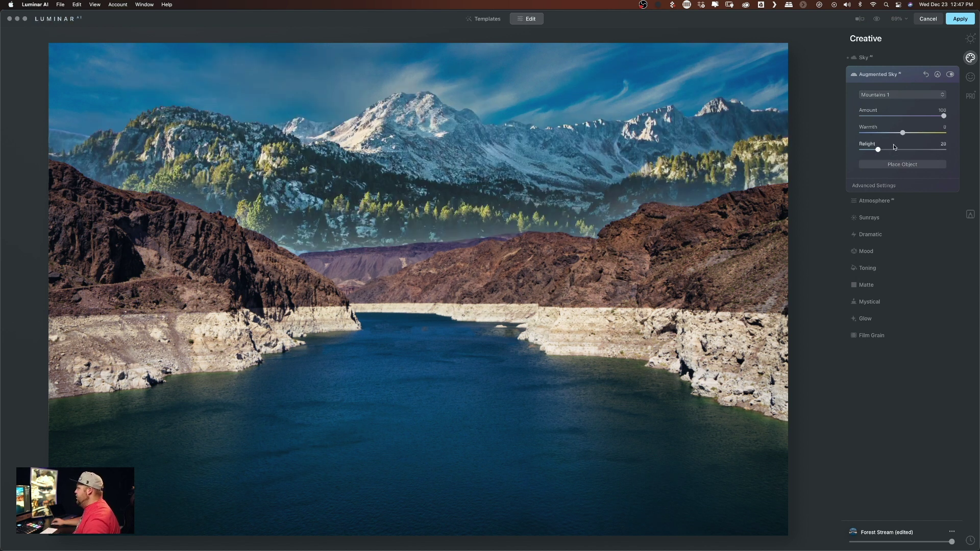
Replace the augmented sky object with Planet 2 and place it partly behind the hills on the photo's left side
click(890, 95)
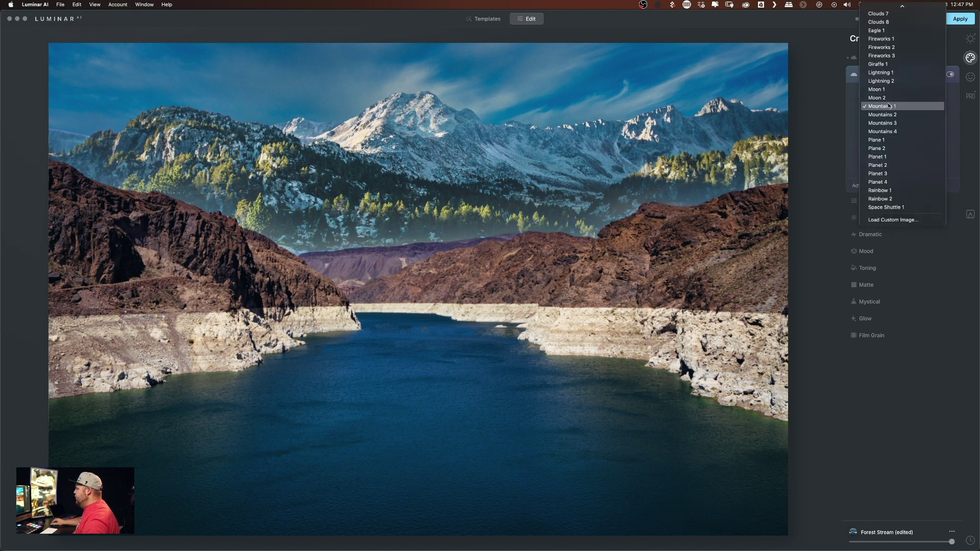
click(888, 164)
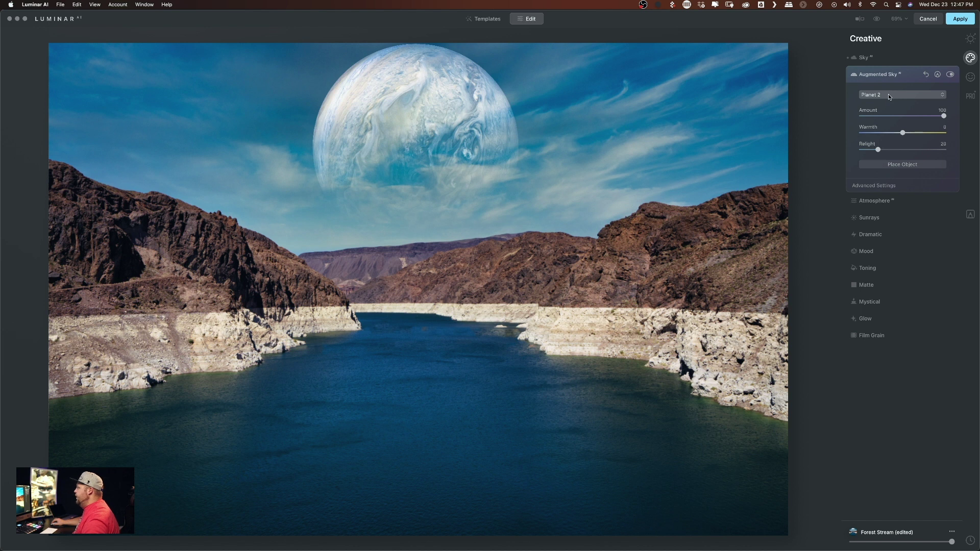
click(897, 171)
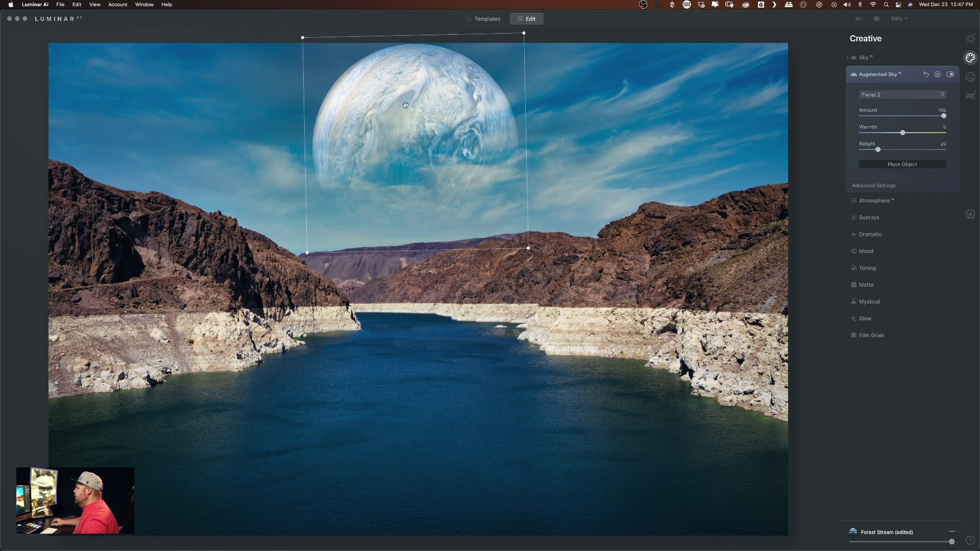
drag(396, 109, 170, 129)
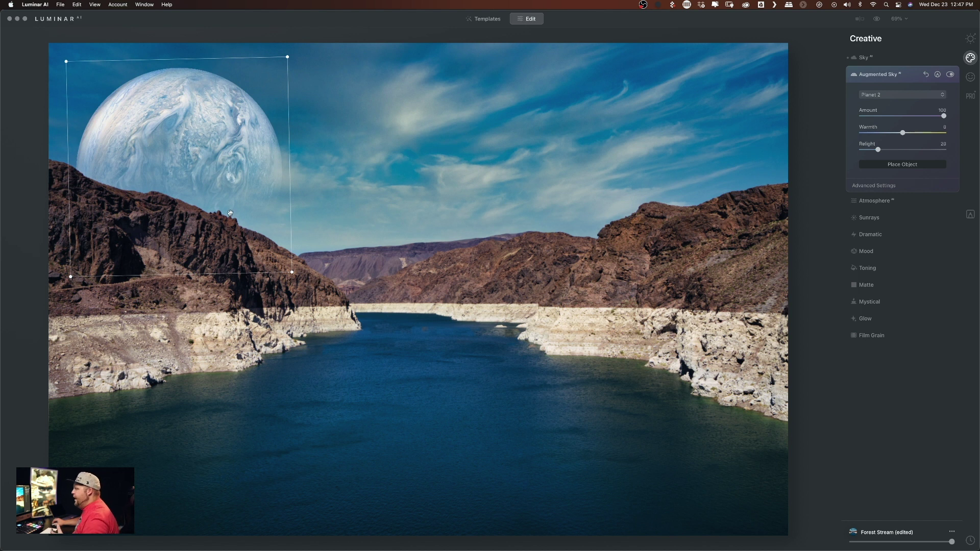
drag(247, 171, 299, 211)
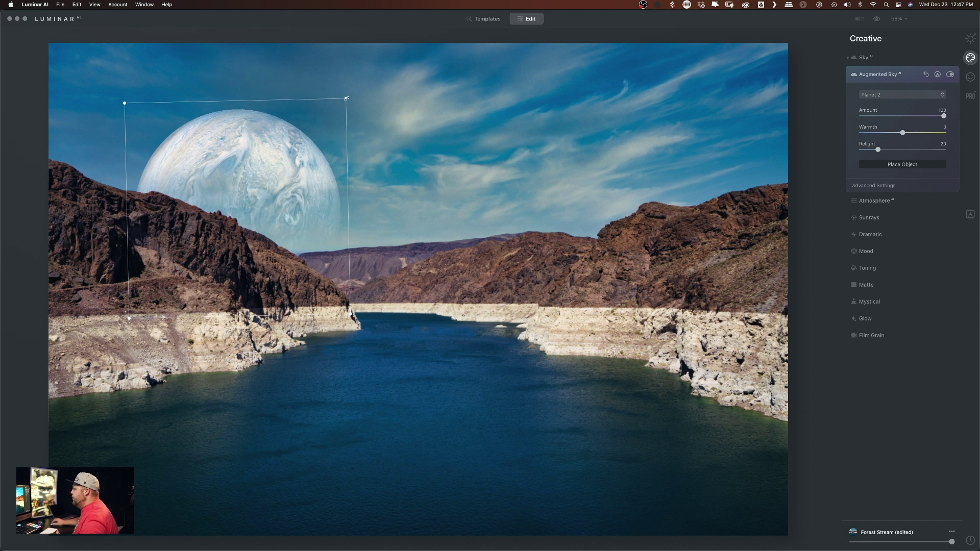
Try Planet 3 as the sky object, and switch to Planet 4 and move it above the photo's right hills
click(913, 95)
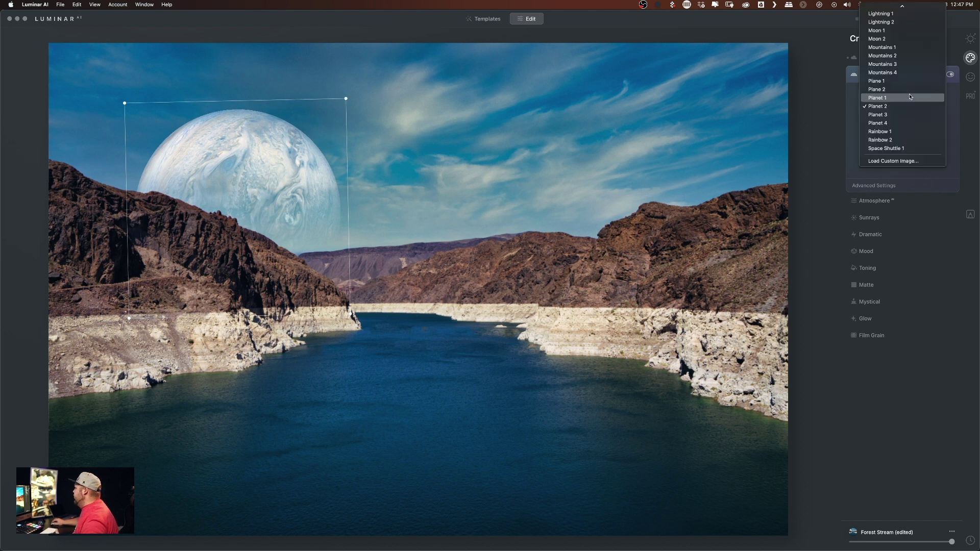
click(894, 118)
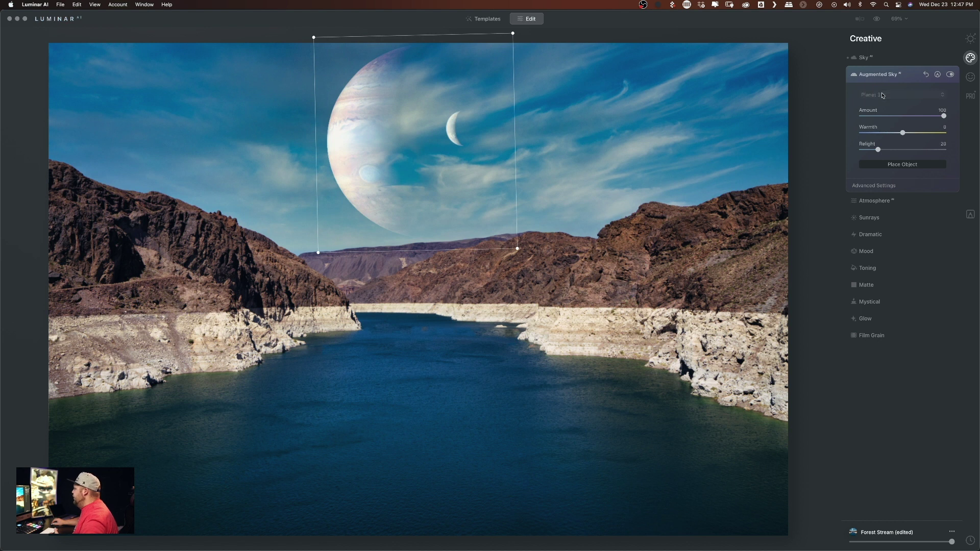
click(882, 96)
click(881, 116)
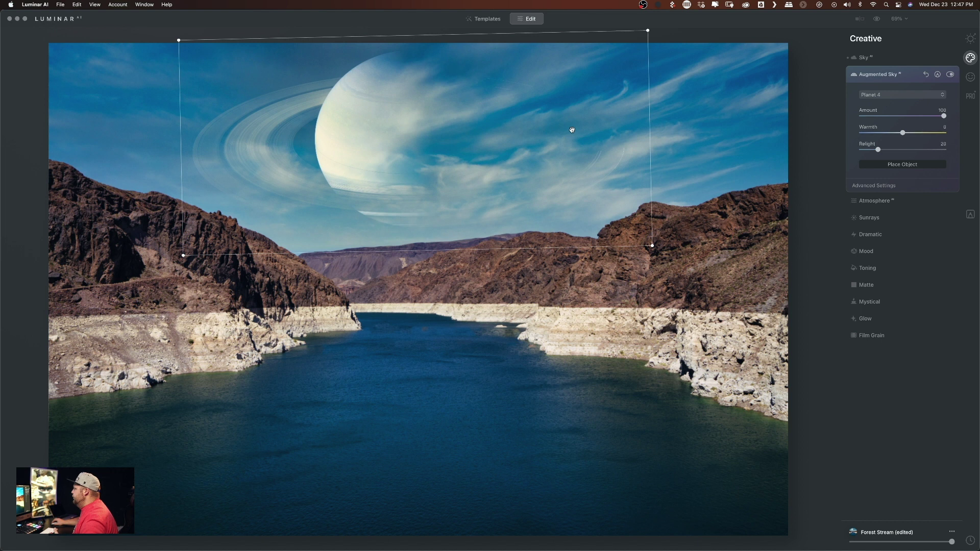
drag(347, 149, 588, 155)
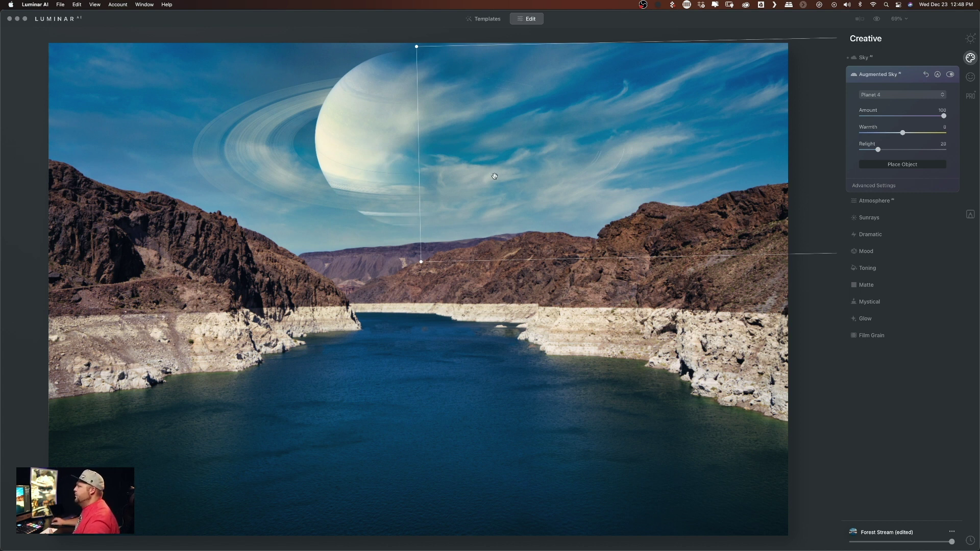
click(442, 149)
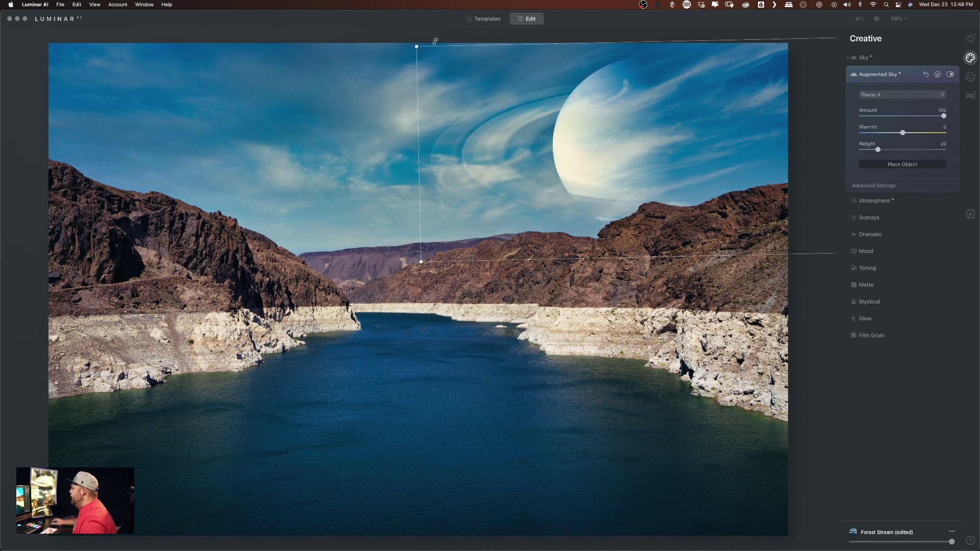
Swap the sky object for Giraffe 1, place it behind the central ridge, and turn the Augmented Sky effect off
click(879, 96)
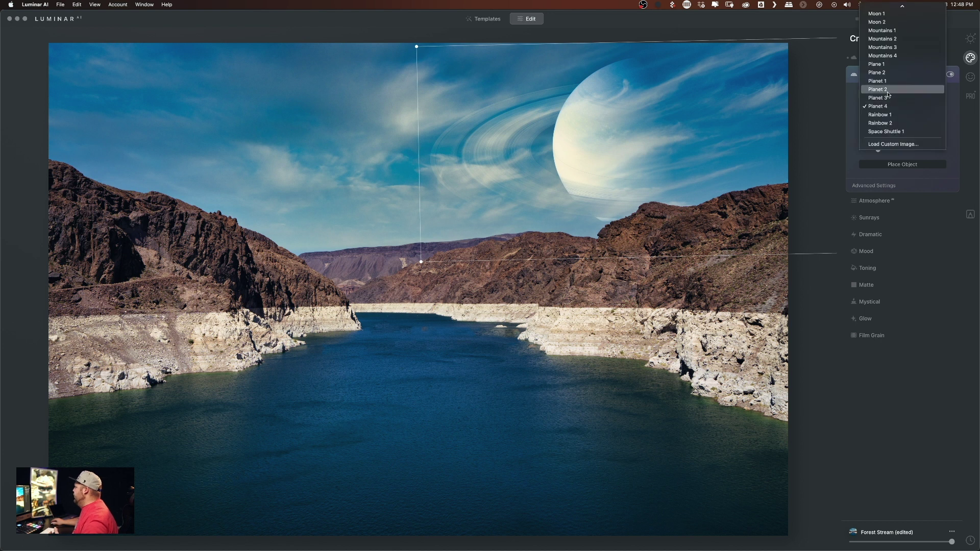
scroll(881, 99, up, 5)
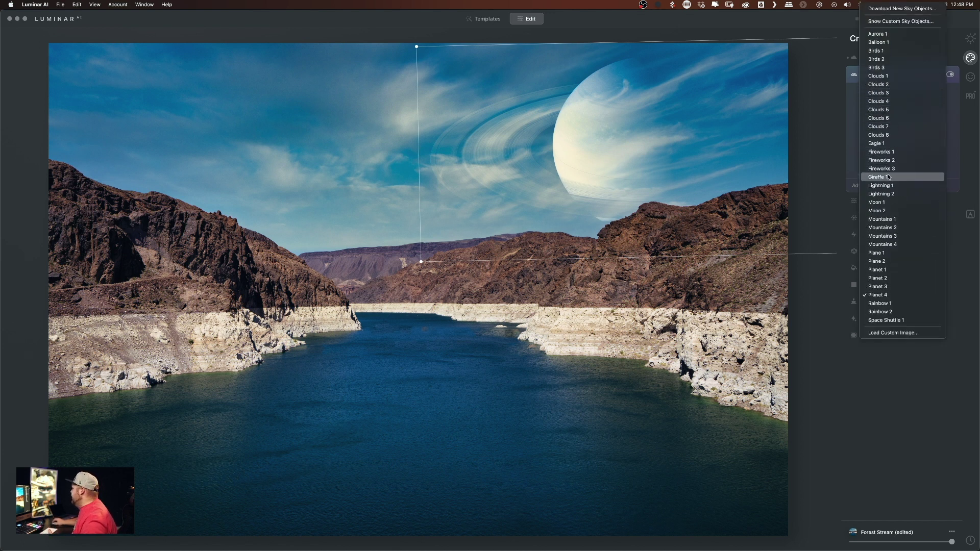
click(706, 177)
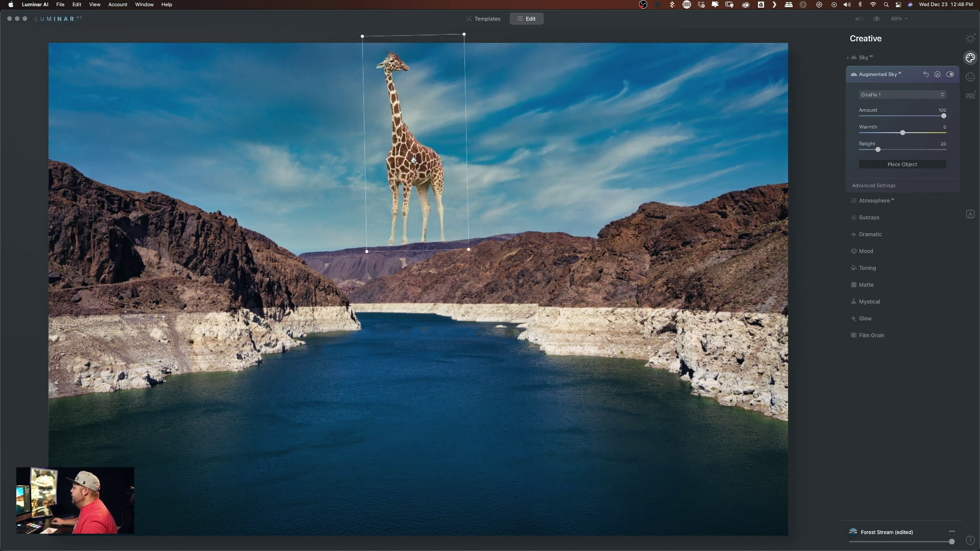
drag(409, 149, 528, 247)
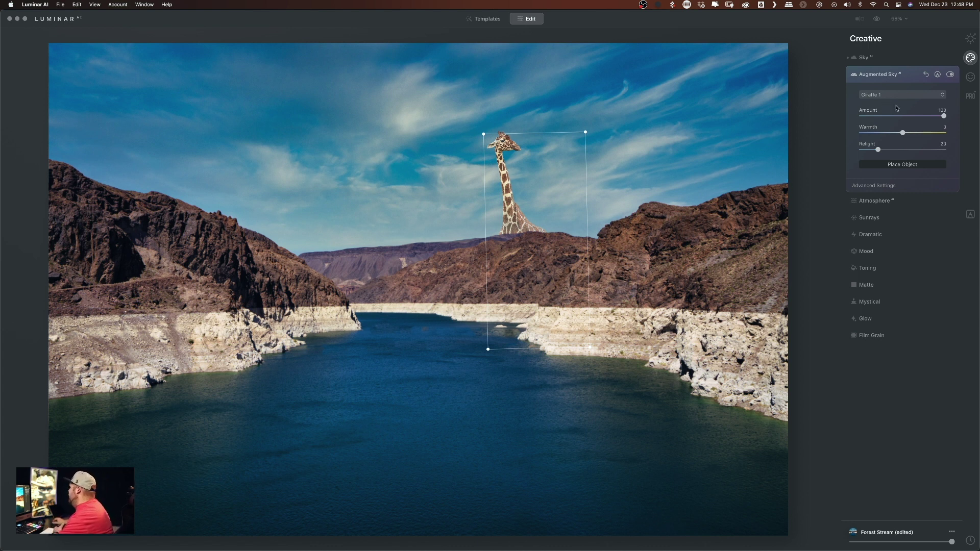
click(949, 75)
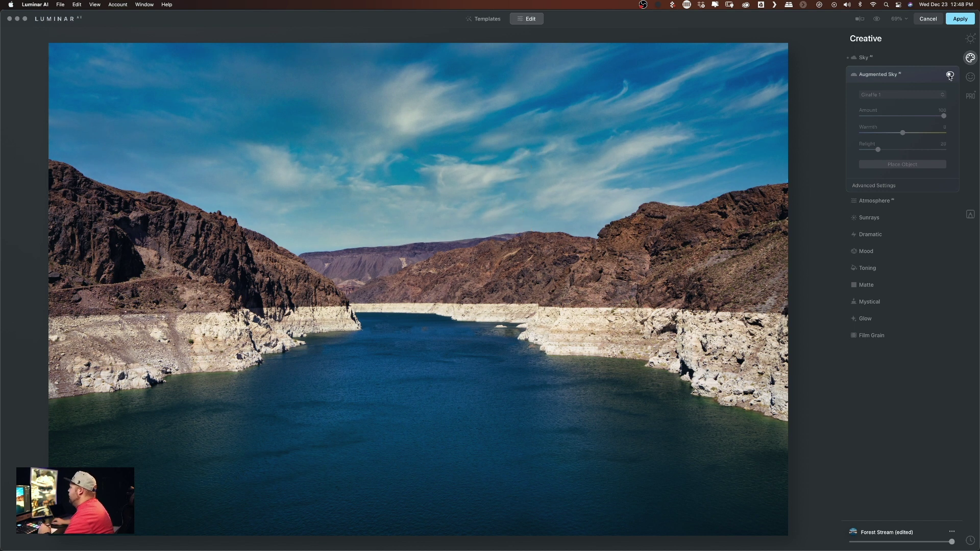
Open Atmosphere AI, try Fog mode with an Amount of about 51, and return the Amount to 0
click(878, 200)
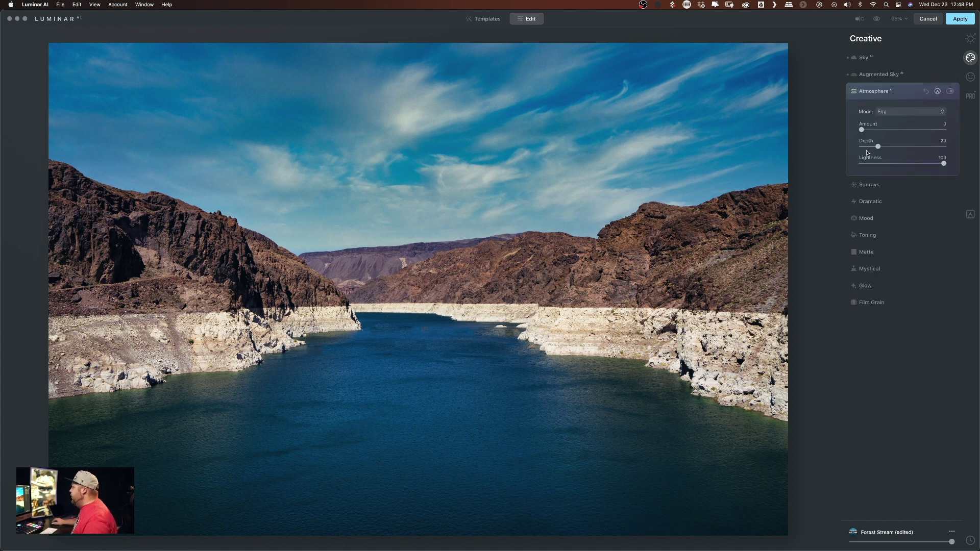
click(902, 111)
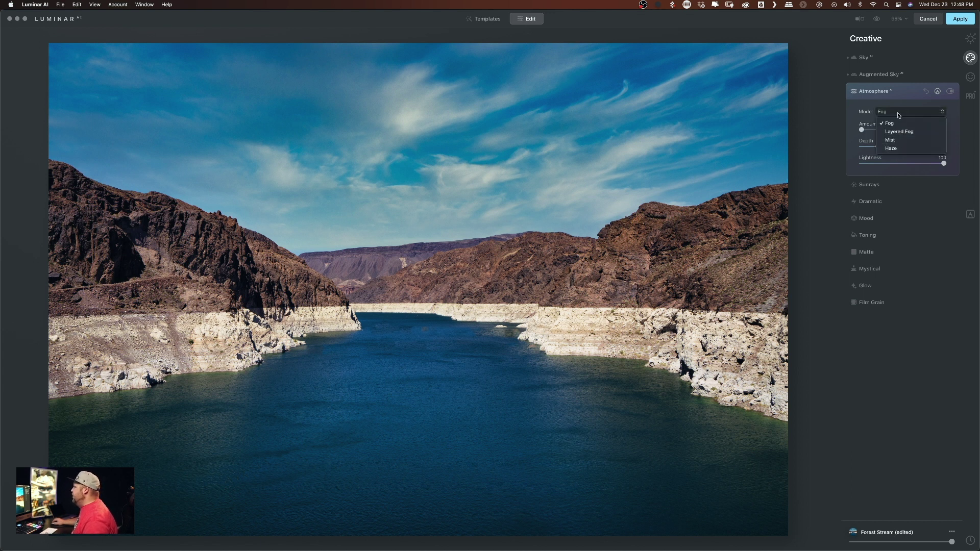
click(898, 115)
drag(861, 130, 911, 141)
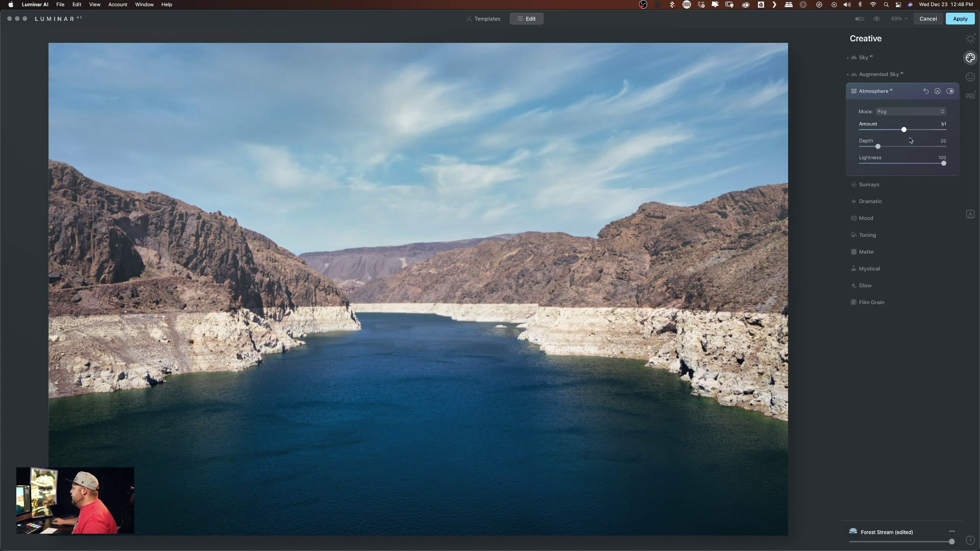
drag(911, 141, 861, 136)
Set the Atmosphere AI mode to Layered Fog and raise its Amount to about 80
click(895, 115)
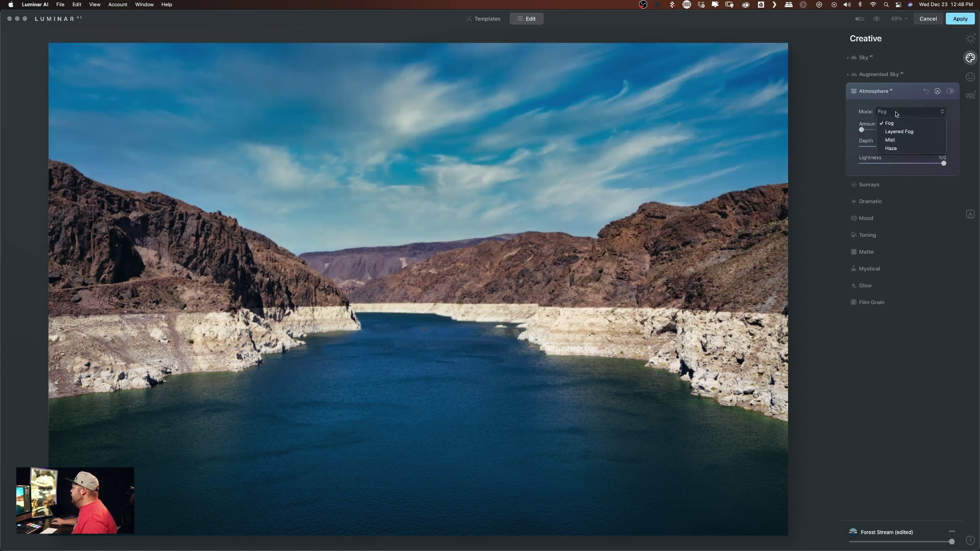
click(891, 131)
drag(862, 131, 883, 134)
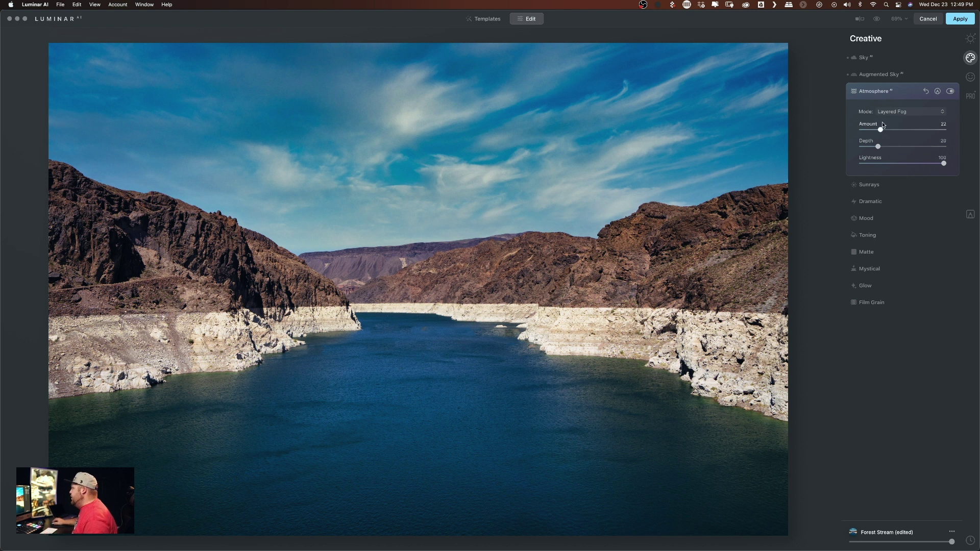
drag(881, 130, 914, 134)
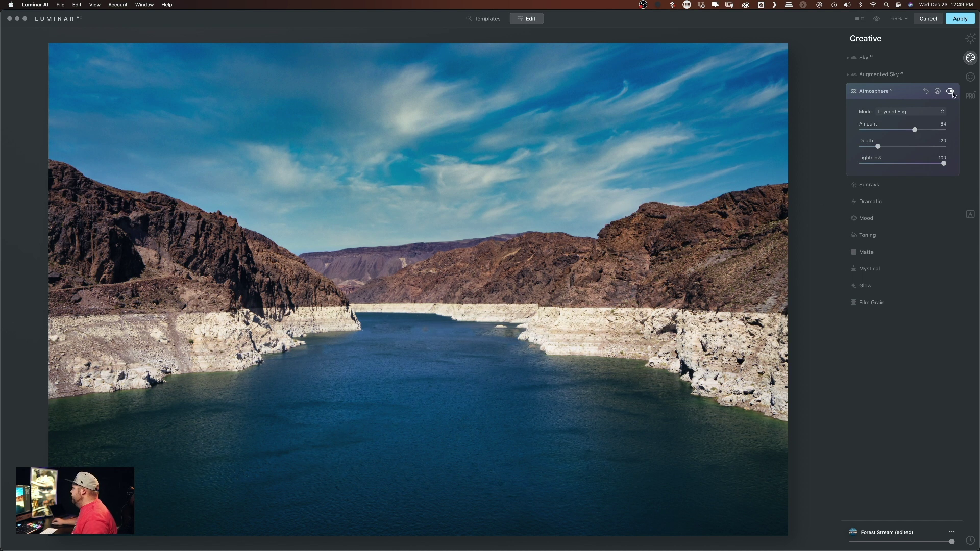
drag(916, 132, 931, 136)
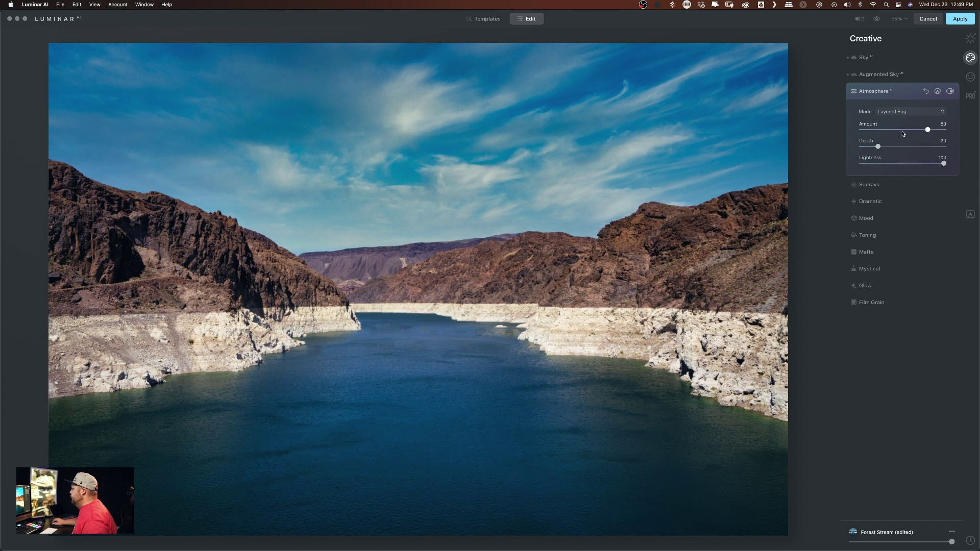
Try the Mist and Haze modes in Atmosphere AI
click(901, 113)
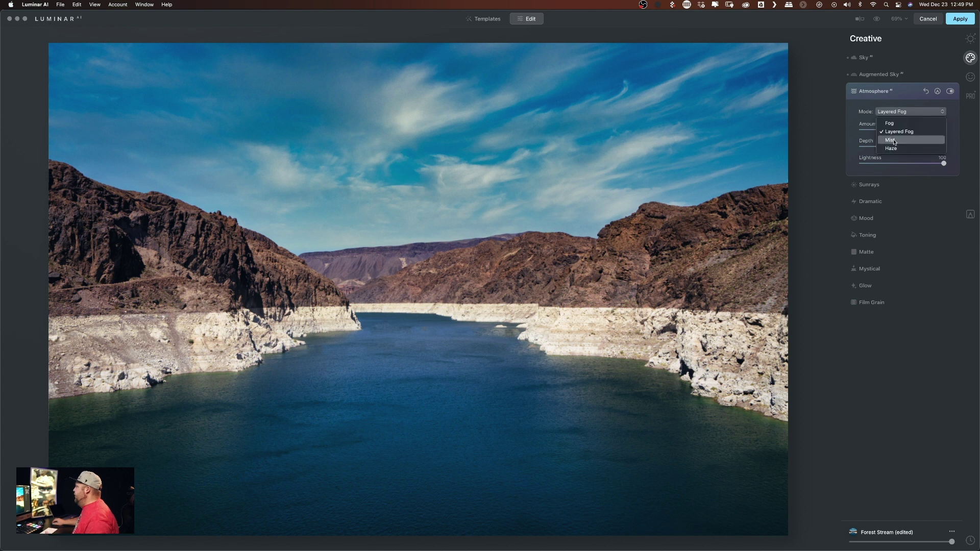
click(890, 129)
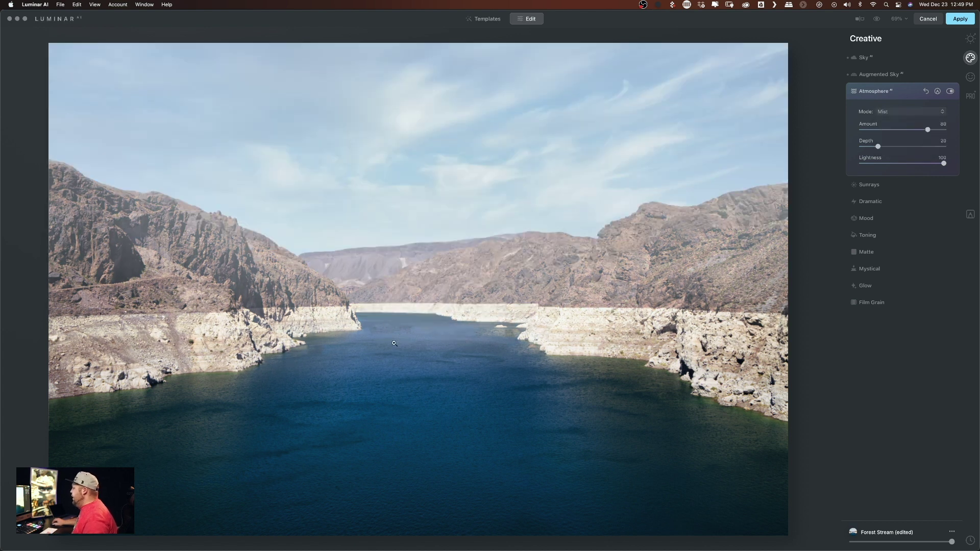
click(893, 108)
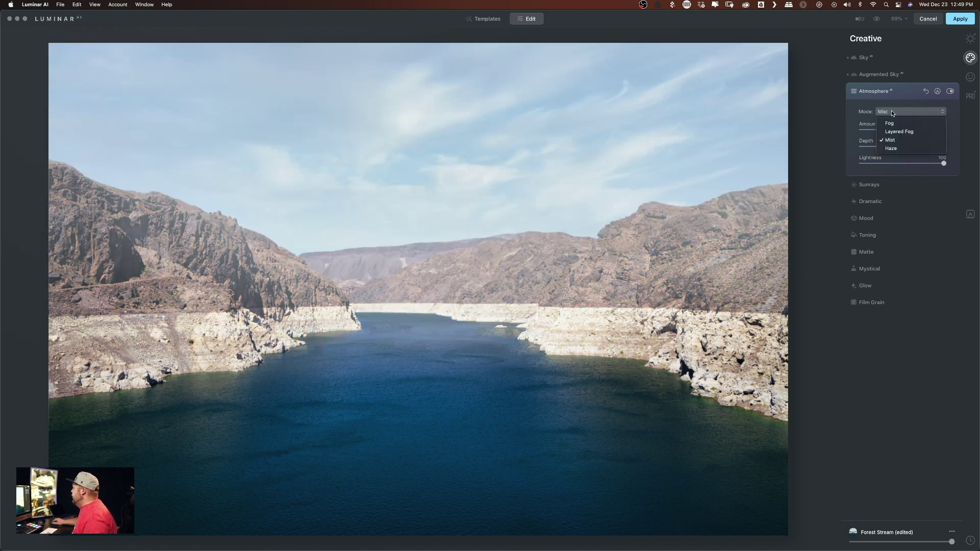
click(890, 149)
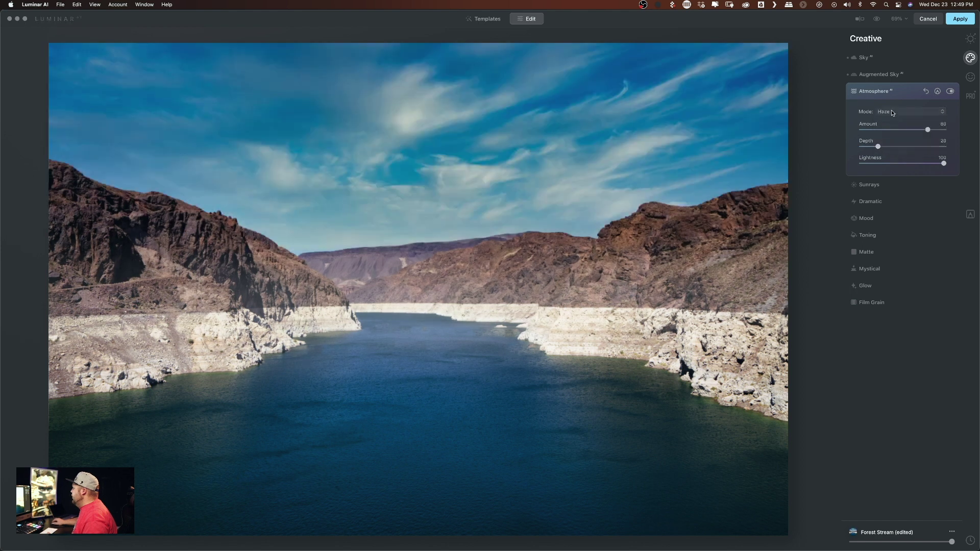
Set the Atmosphere AI mode back to Layered Fog and raise Depth to about 45
click(892, 112)
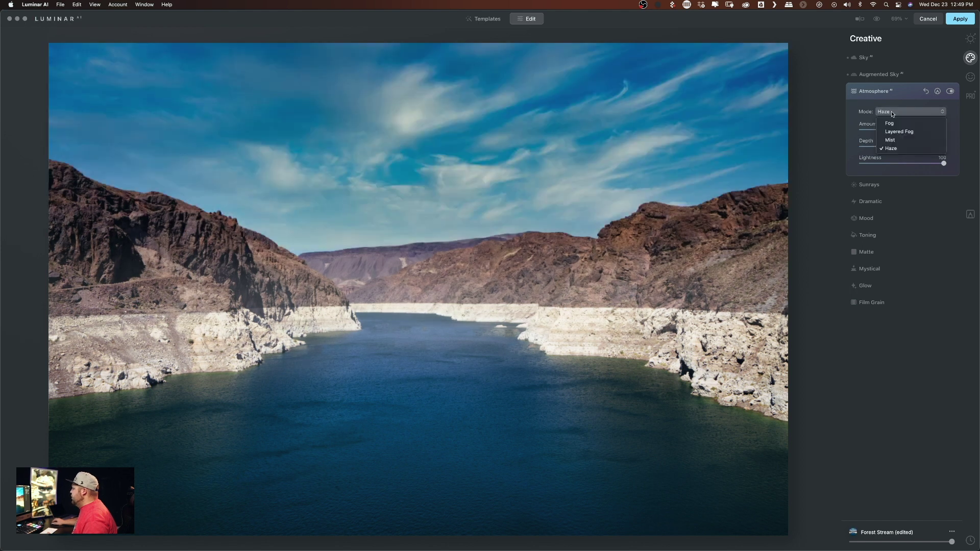
click(892, 131)
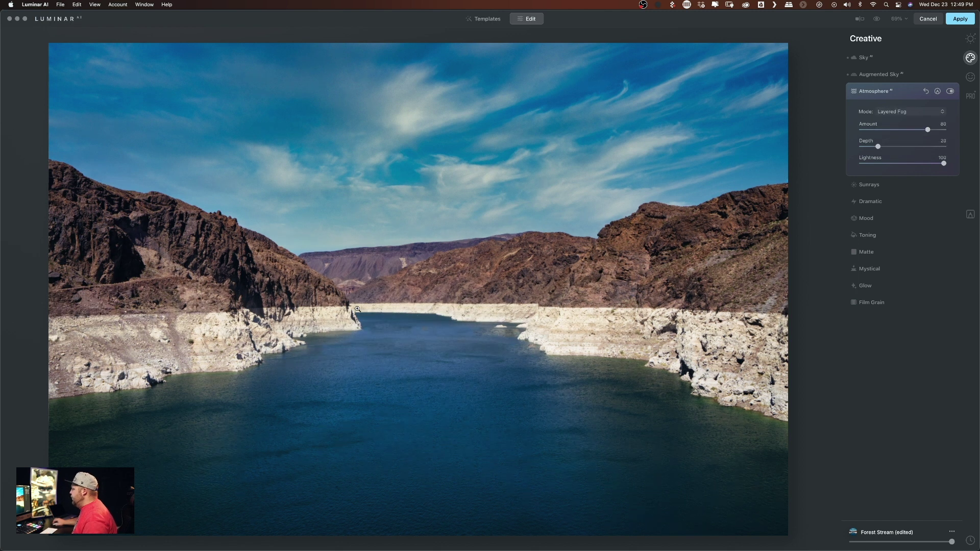
drag(880, 148, 902, 149)
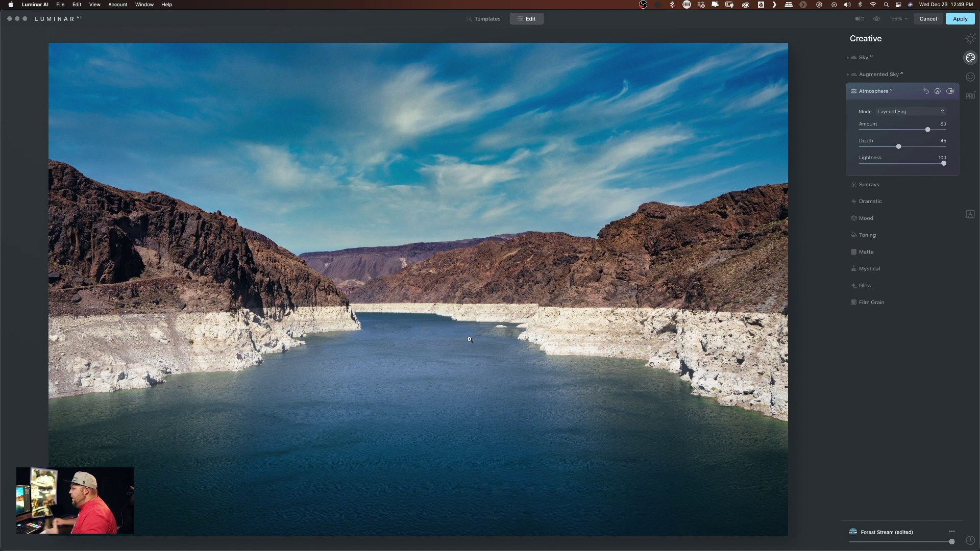
Try Sunrays with the sun center above the photo's left hills and an Amount of about 38, and turn the effect off
click(868, 185)
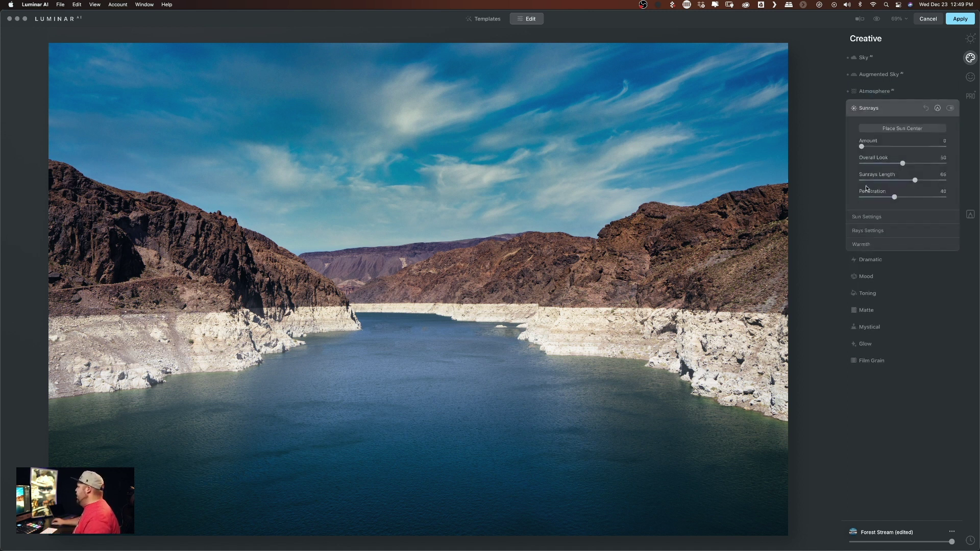
click(901, 129)
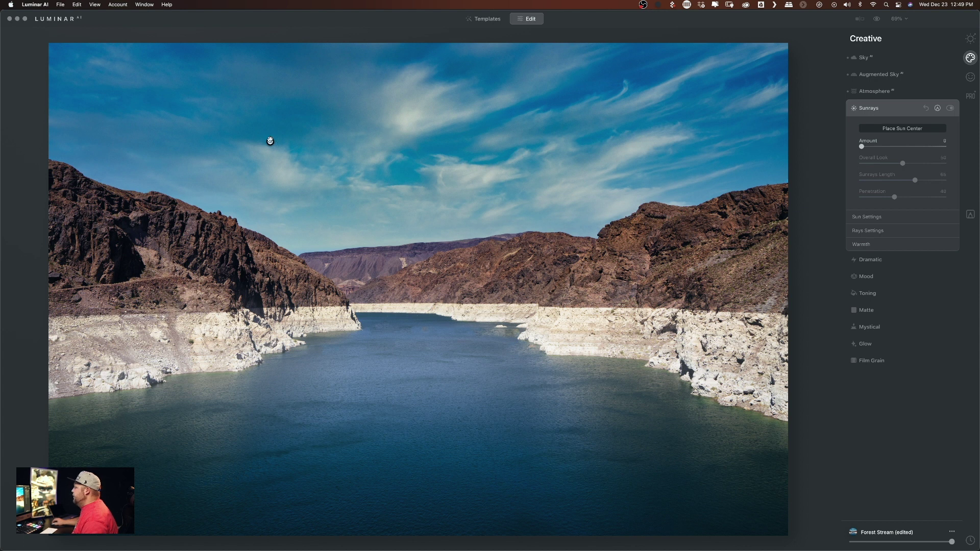
mouse_move(270, 142)
mouse_down()
mouse_move(160, 138)
mouse_move(129, 149)
mouse_up()
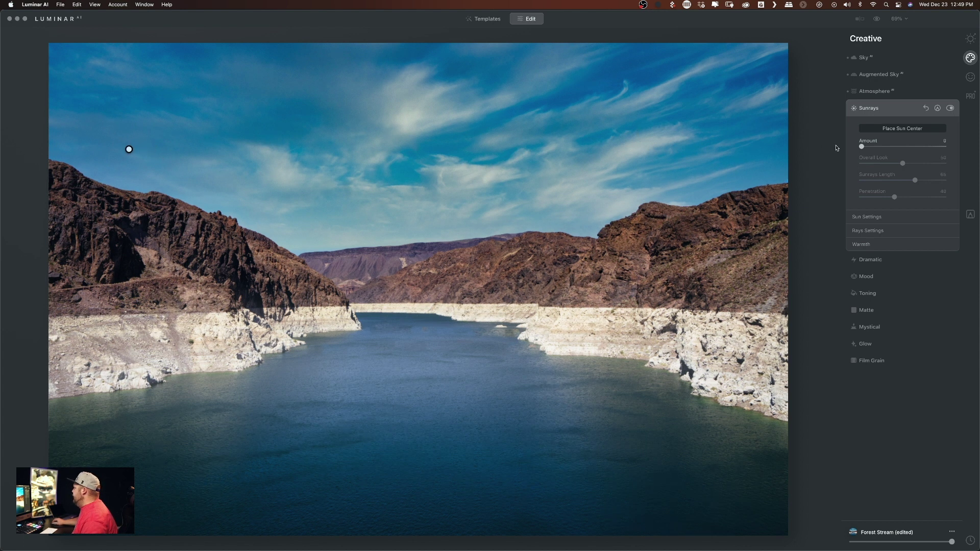
drag(861, 147, 895, 151)
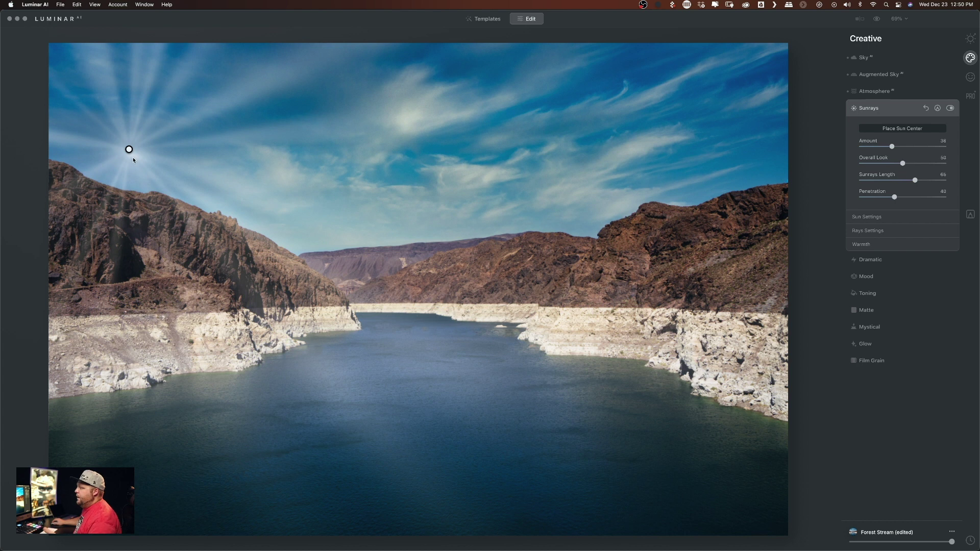
click(950, 108)
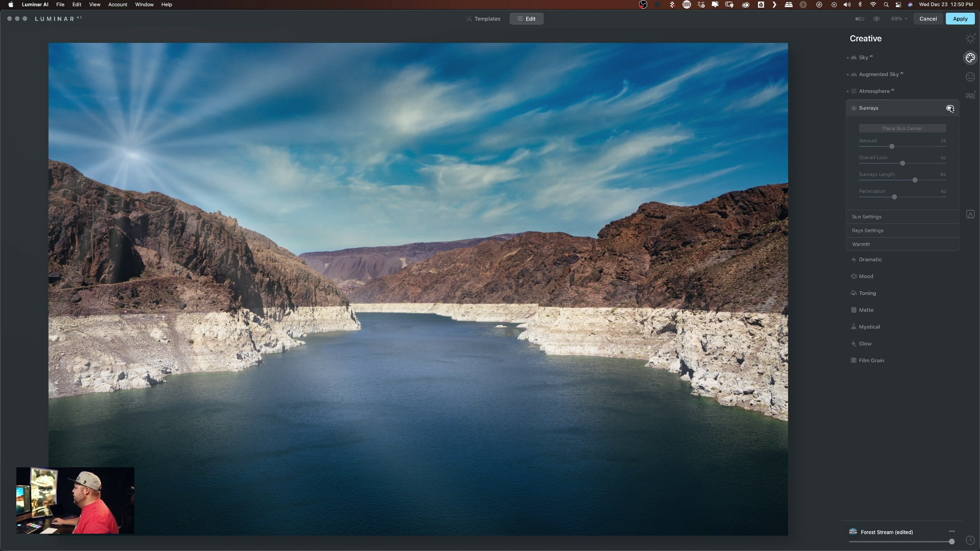
Add a subtle Dramatic effect, raising its Amount to about 9 and lowering it slightly
click(870, 259)
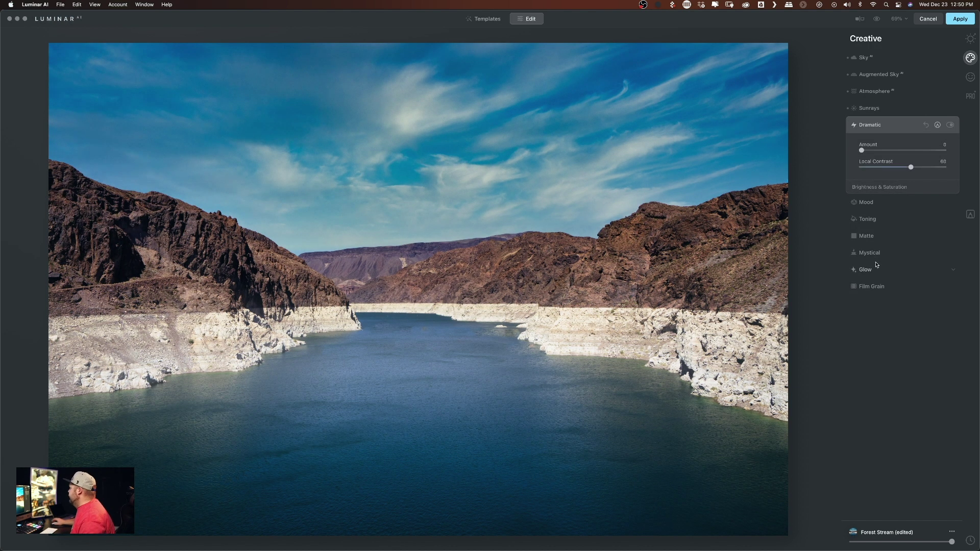
mouse_move(862, 150)
mouse_down()
mouse_move(892, 154)
mouse_move(869, 152)
mouse_up()
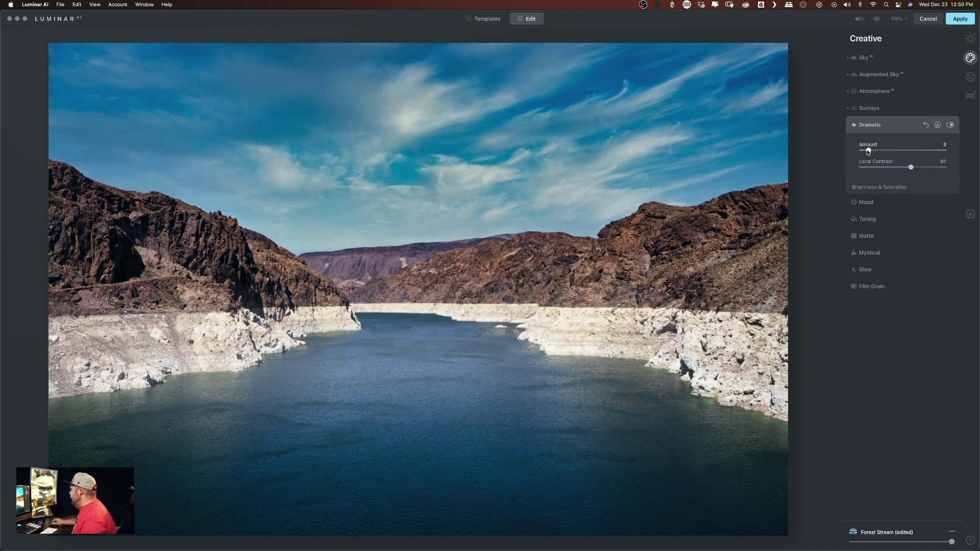
drag(869, 152, 866, 152)
Try the San Diego, Riverside and Palm Springs LUTs in the Mood tool
click(866, 202)
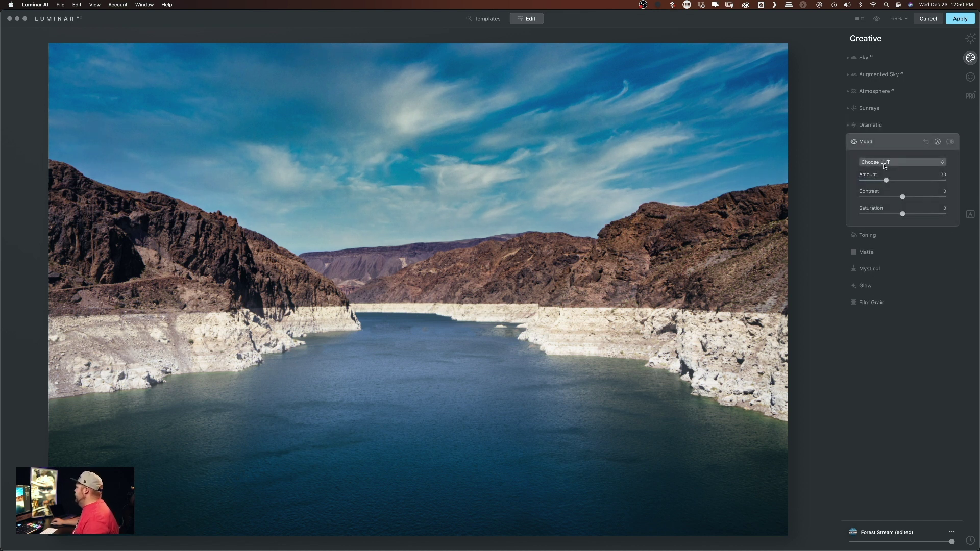
click(883, 161)
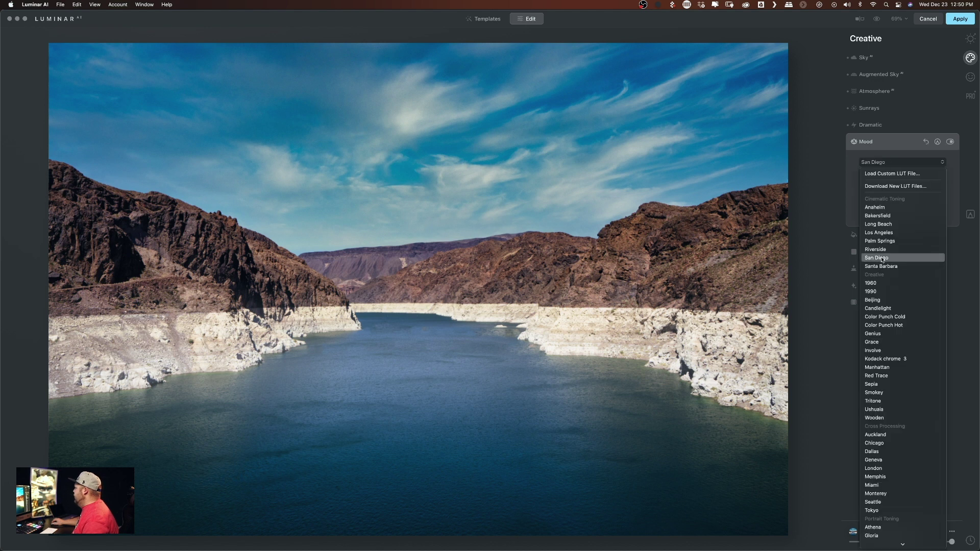
click(882, 258)
click(883, 163)
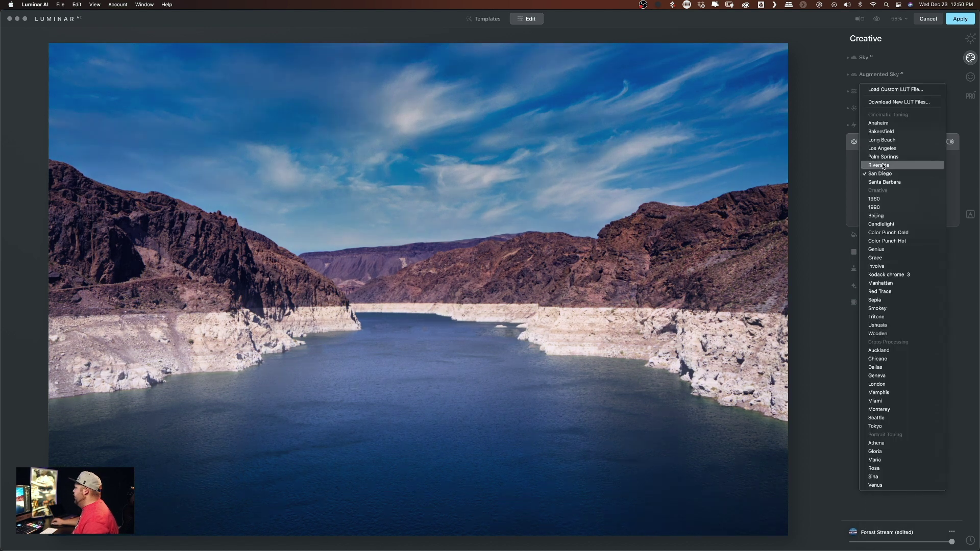
click(879, 165)
click(884, 165)
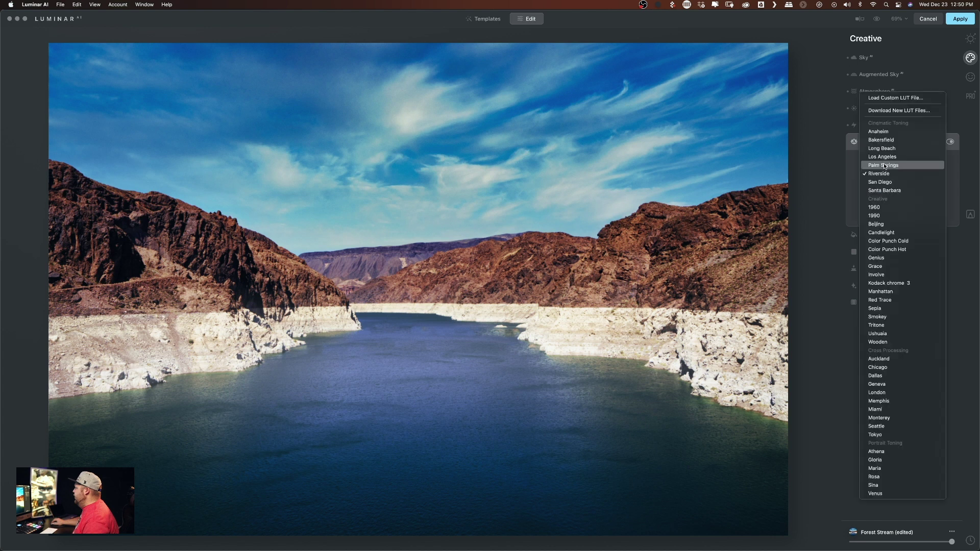
click(882, 164)
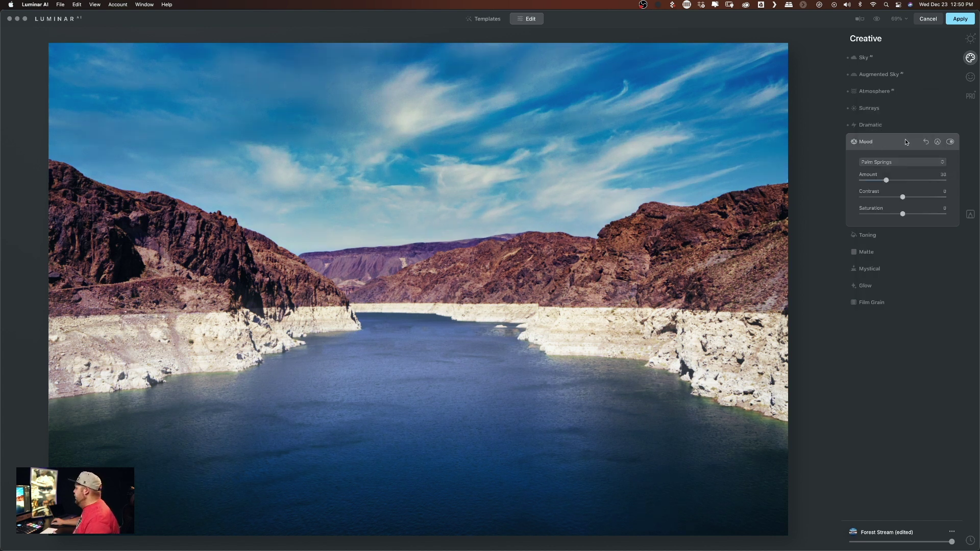
Try the Long Beach, 1990, 1960 and Kodack chrome 3 LUTs for the photo's mood
click(885, 161)
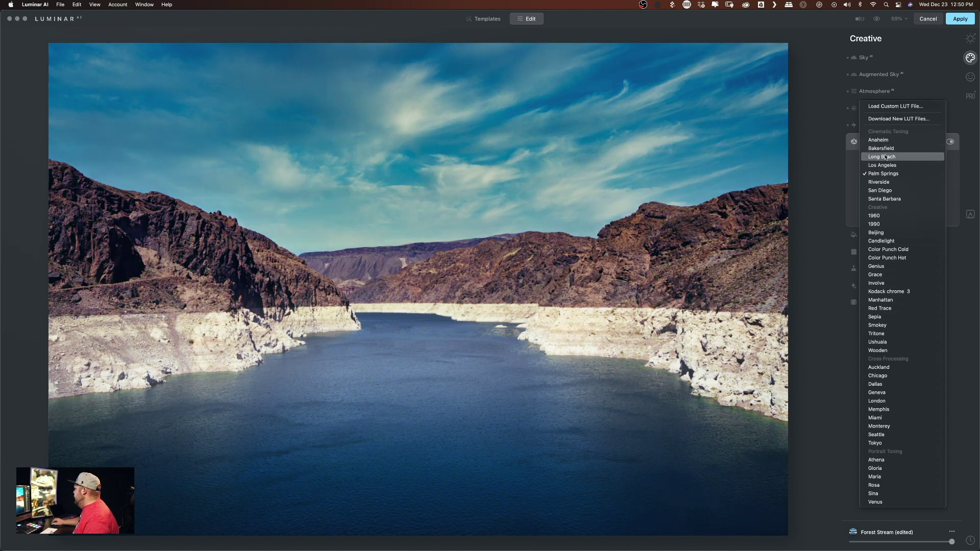
click(885, 158)
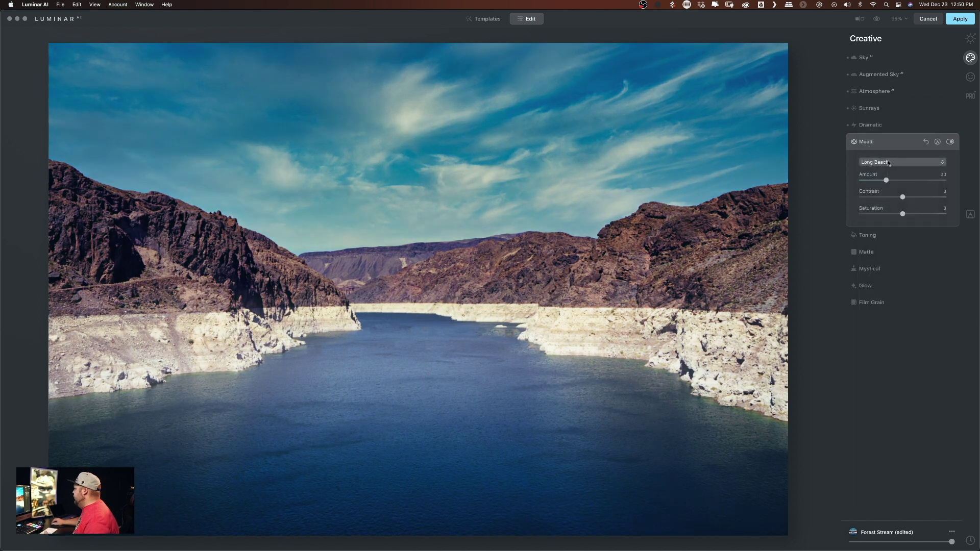
click(888, 162)
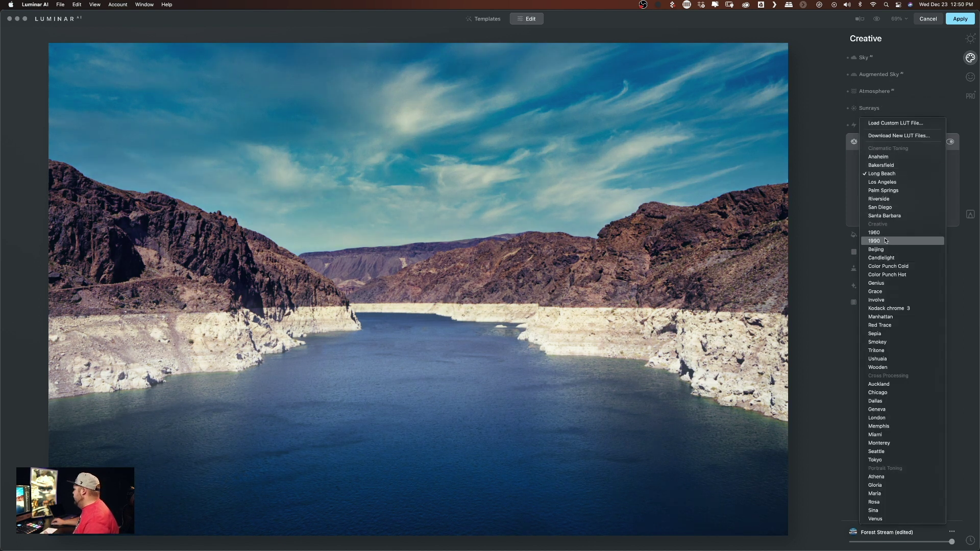
click(885, 242)
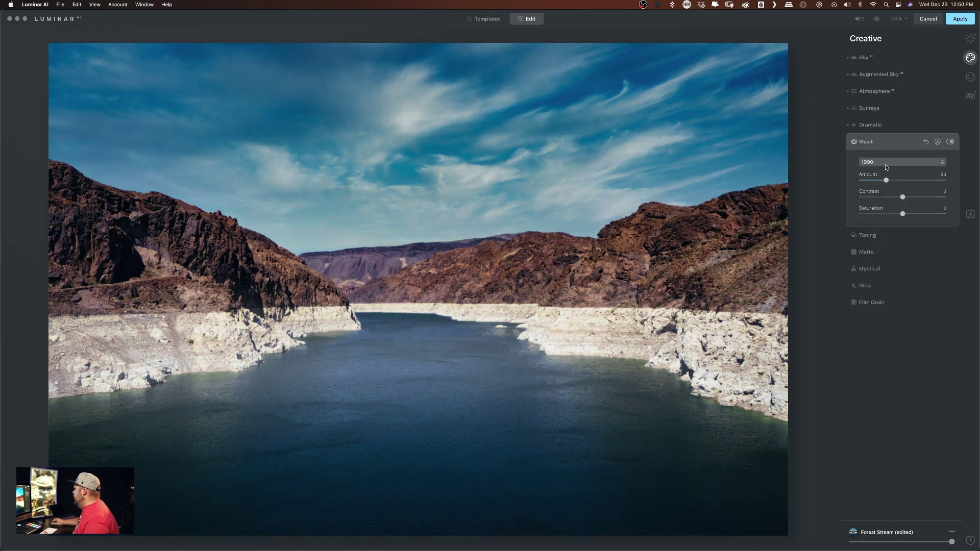
click(886, 165)
click(885, 165)
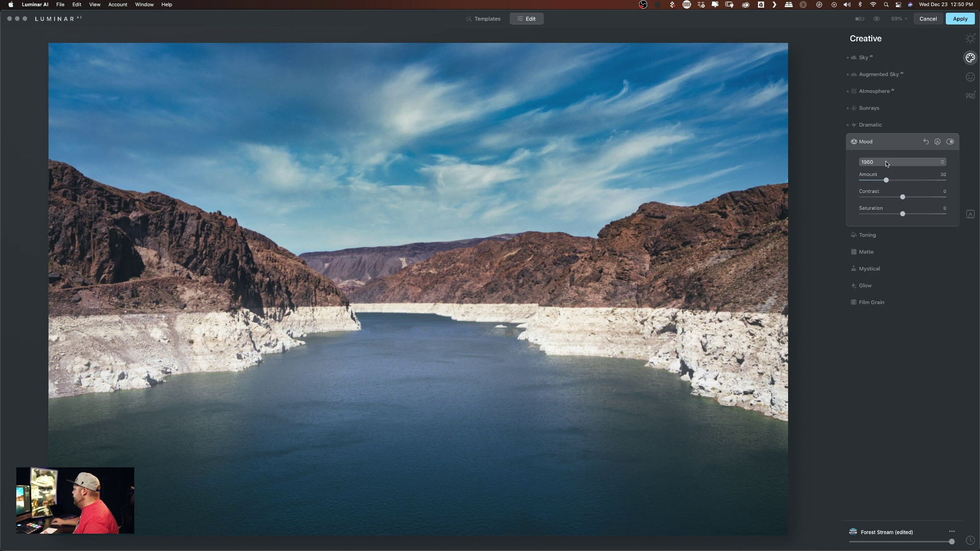
click(887, 162)
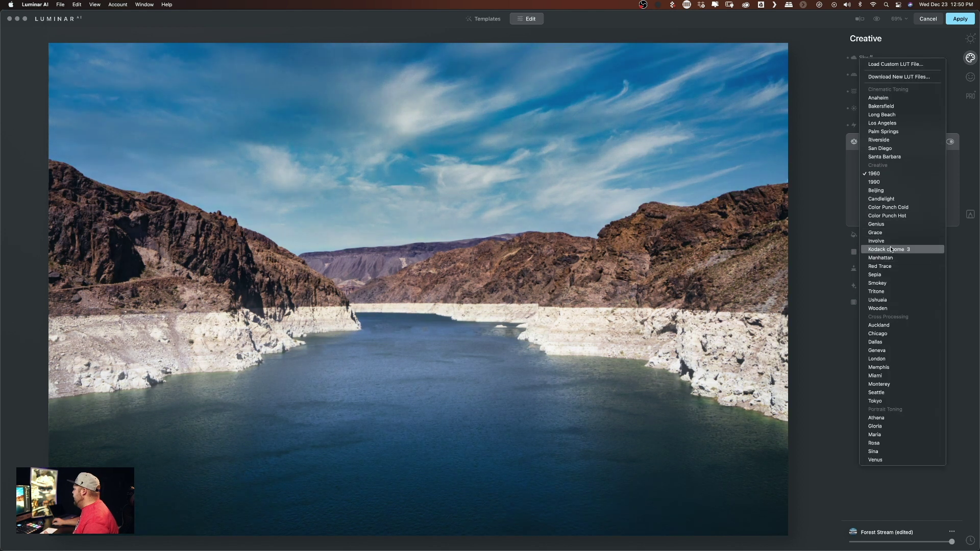
click(890, 249)
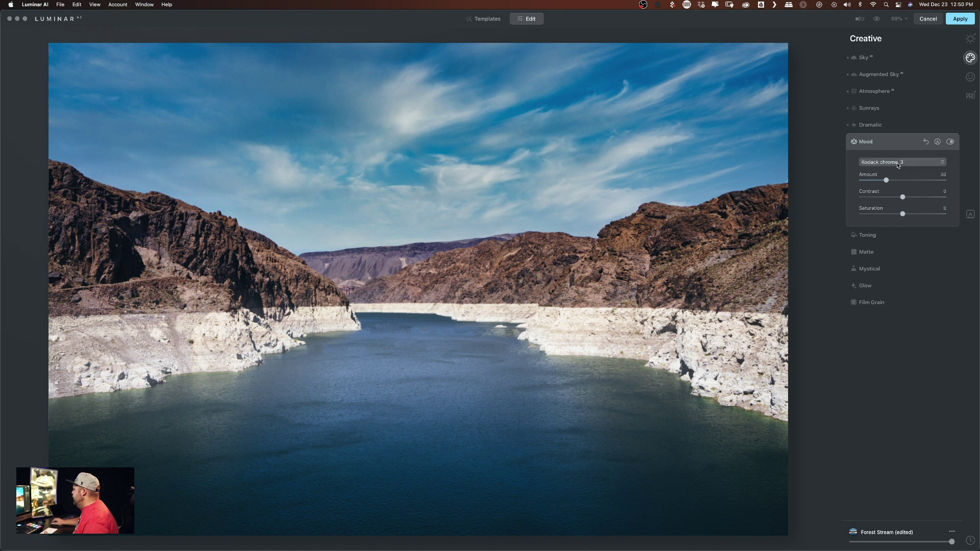
Choose the 1960 LUT in Mood, with Contrast at about 16 and Amount at 22
click(897, 162)
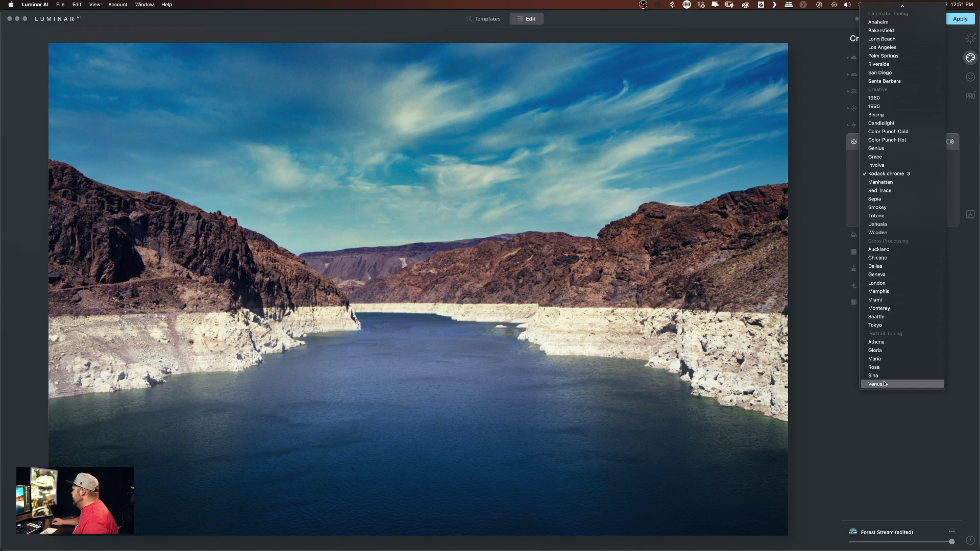
scroll(891, 225, up, 2)
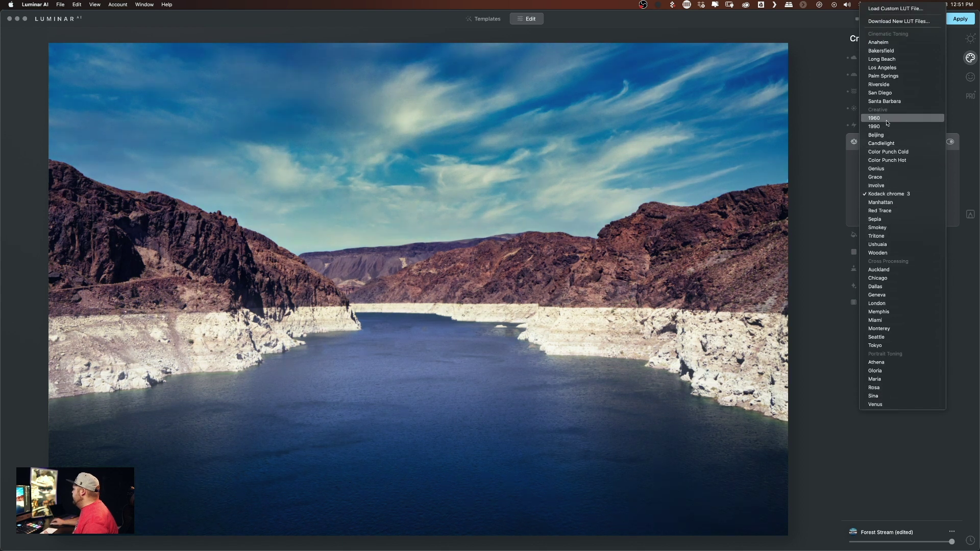
click(887, 123)
mouse_move(886, 180)
mouse_down()
mouse_move(877, 183)
mouse_move(910, 198)
mouse_move(880, 181)
mouse_up()
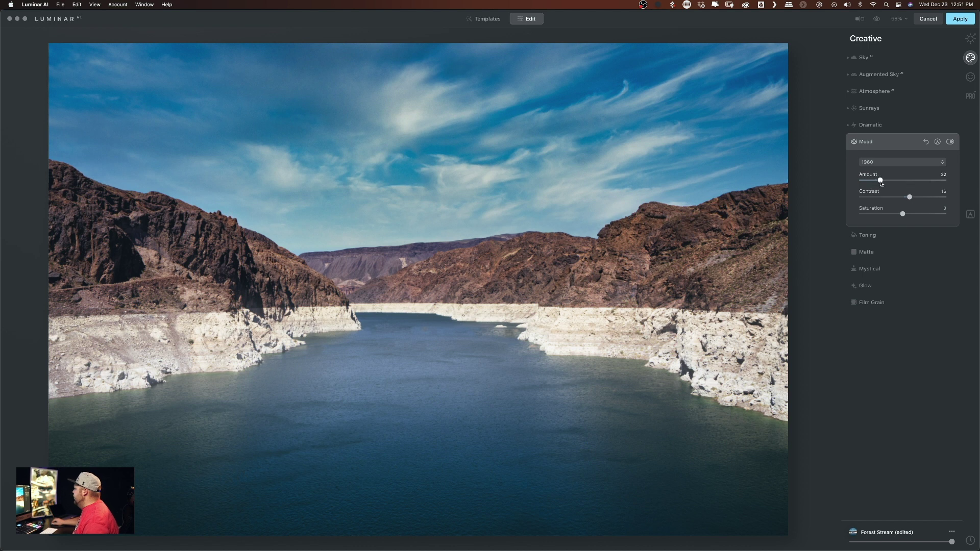
Add a Matte effect with an Amount of 27 and compare the photo with and without it
click(867, 252)
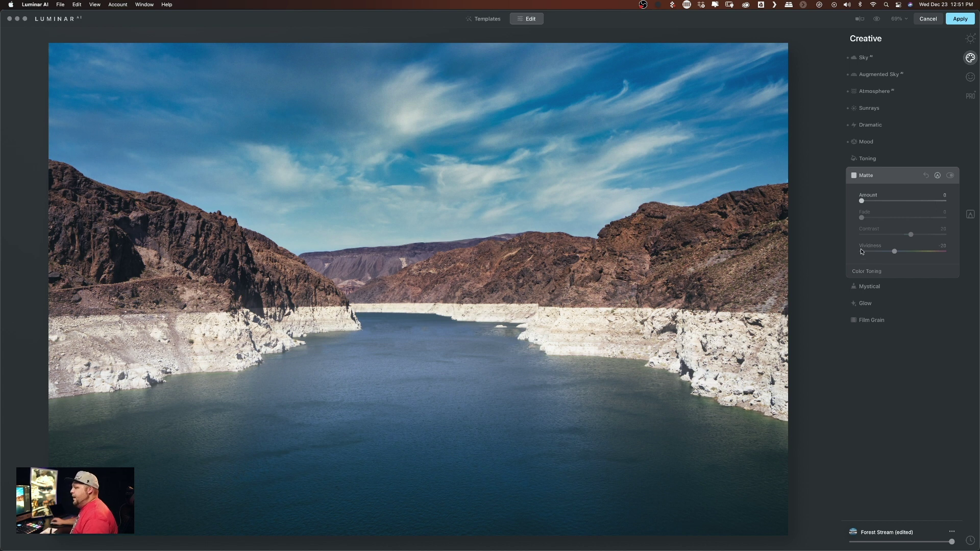
drag(862, 200, 880, 204)
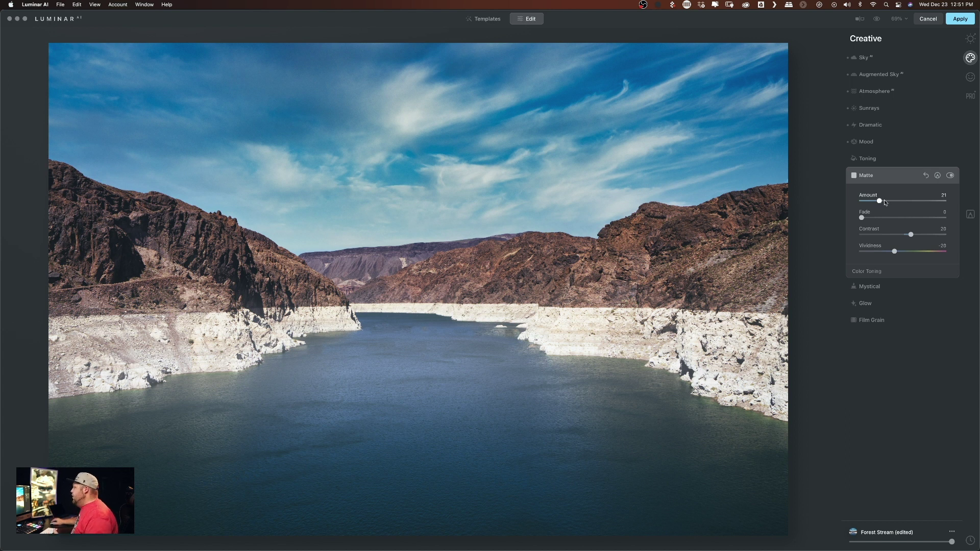
drag(878, 204, 882, 203)
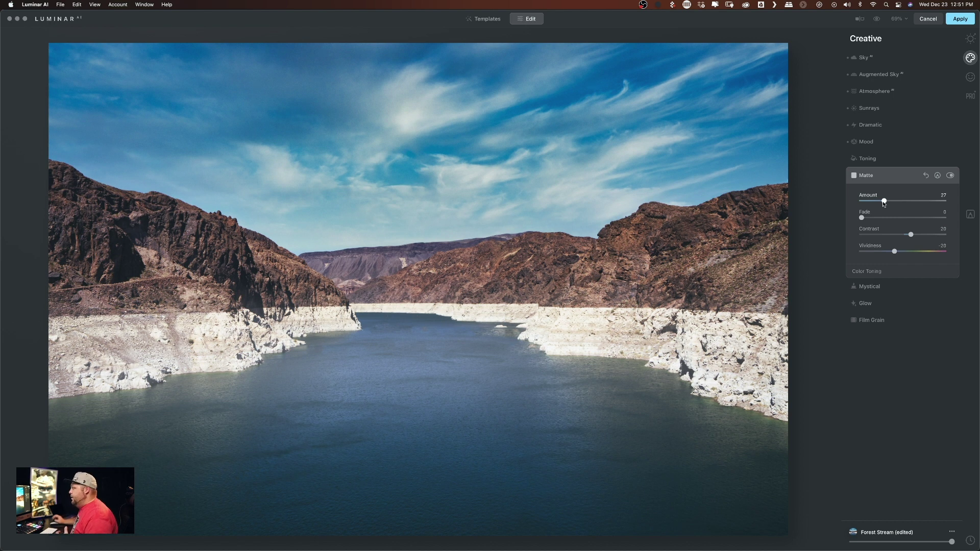
click(950, 176)
click(950, 176)
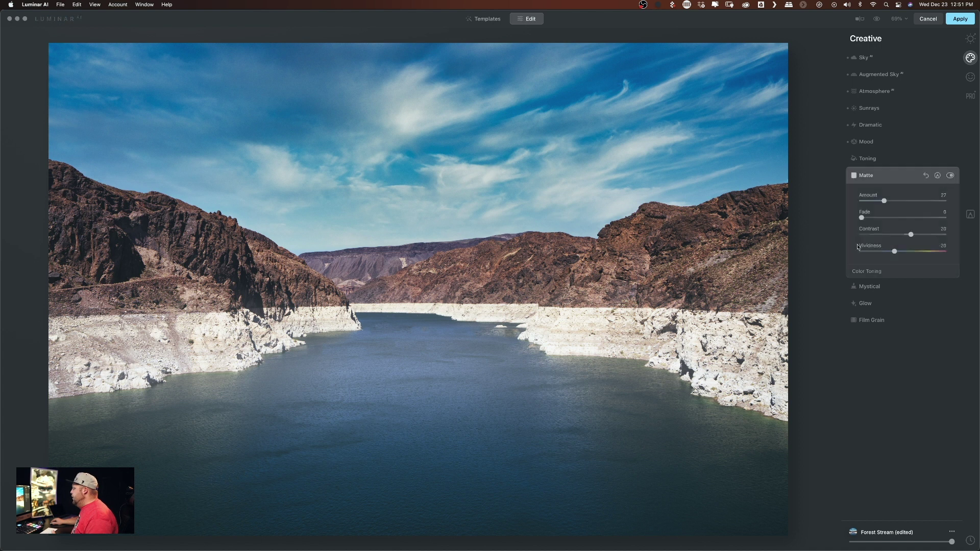
Add a Mystical effect with an Amount of 24
click(877, 286)
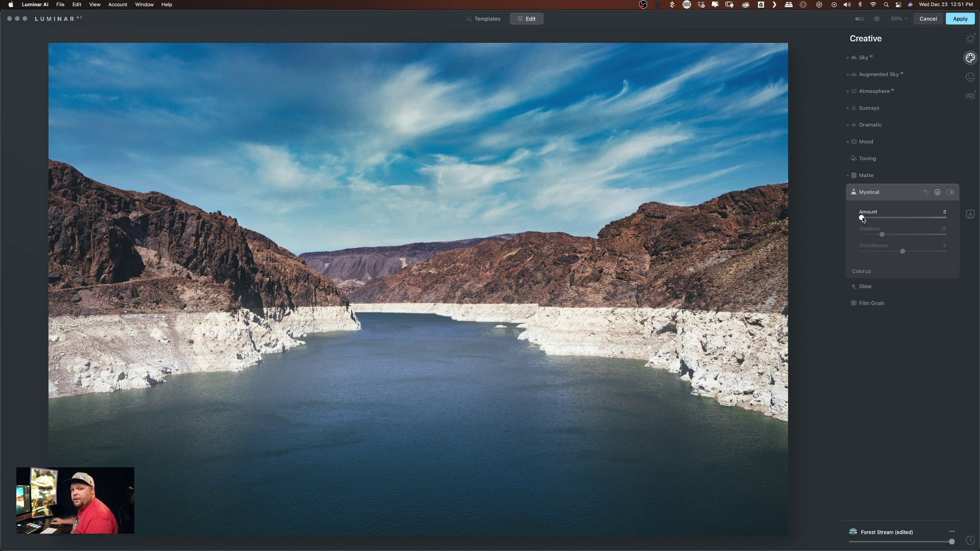
drag(862, 218, 880, 220)
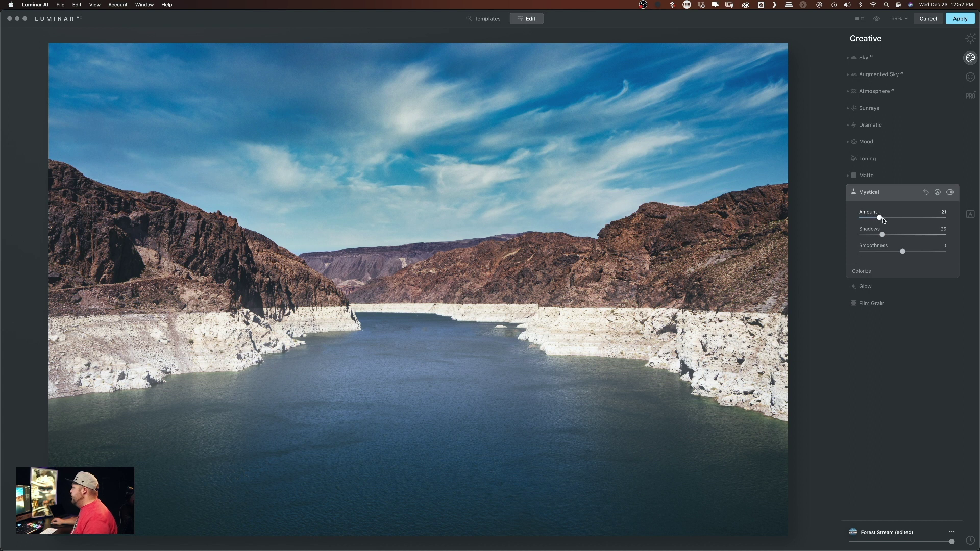
drag(883, 218, 882, 220)
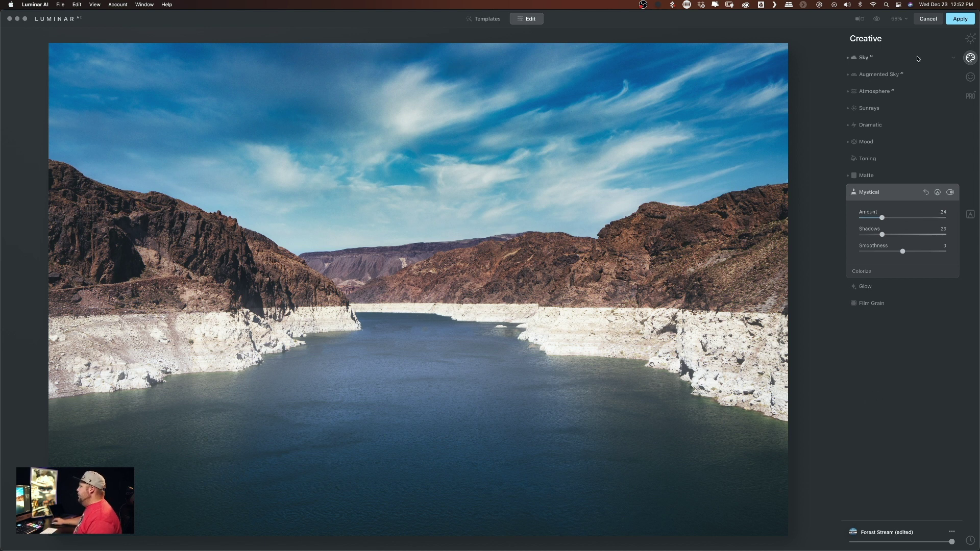
Compare the edited lake photo with the original several times, ending on the edited version
click(876, 18)
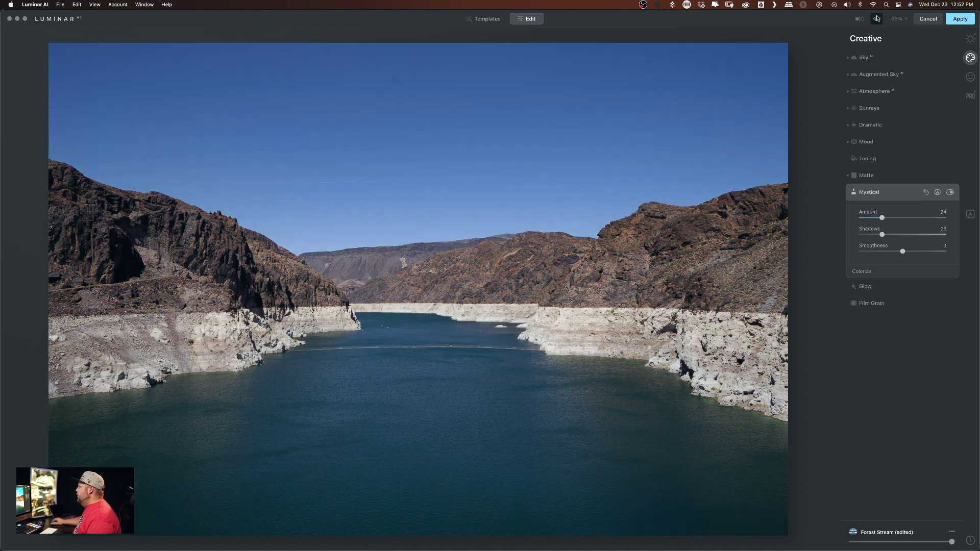
click(876, 19)
click(876, 18)
click(876, 19)
click(876, 18)
click(876, 18)
click(876, 19)
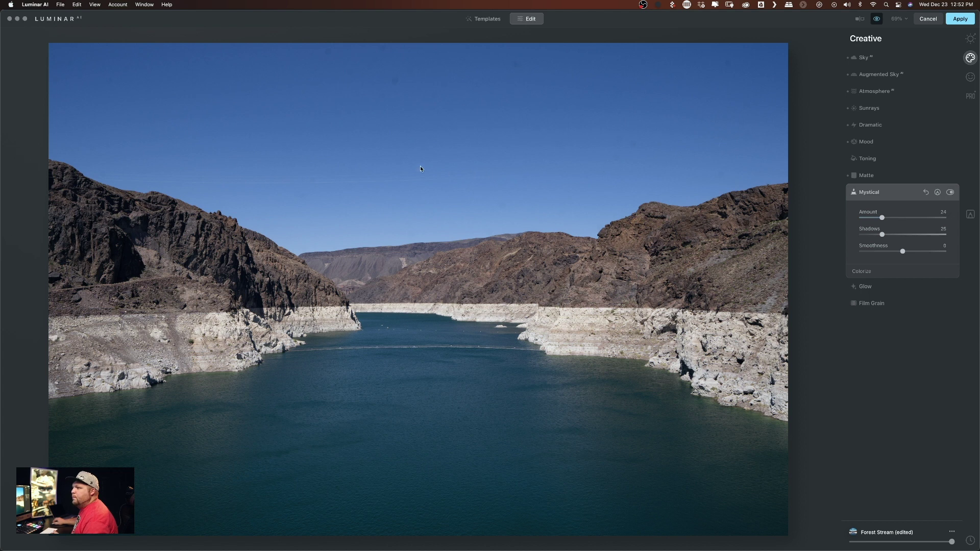
click(881, 21)
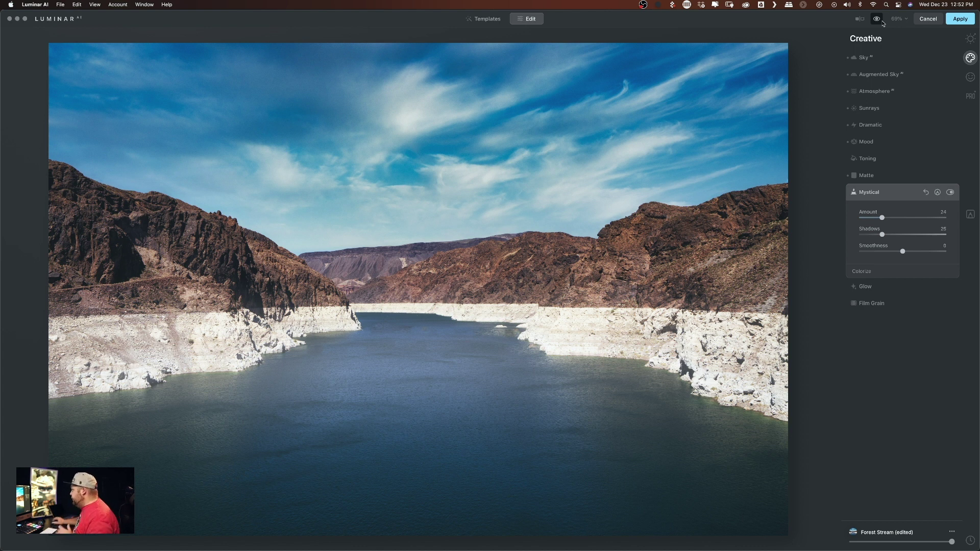
In the advanced settings of Sky AI, set Sky Defocus to about 40 and Atmospheric Haze to about 13
click(863, 57)
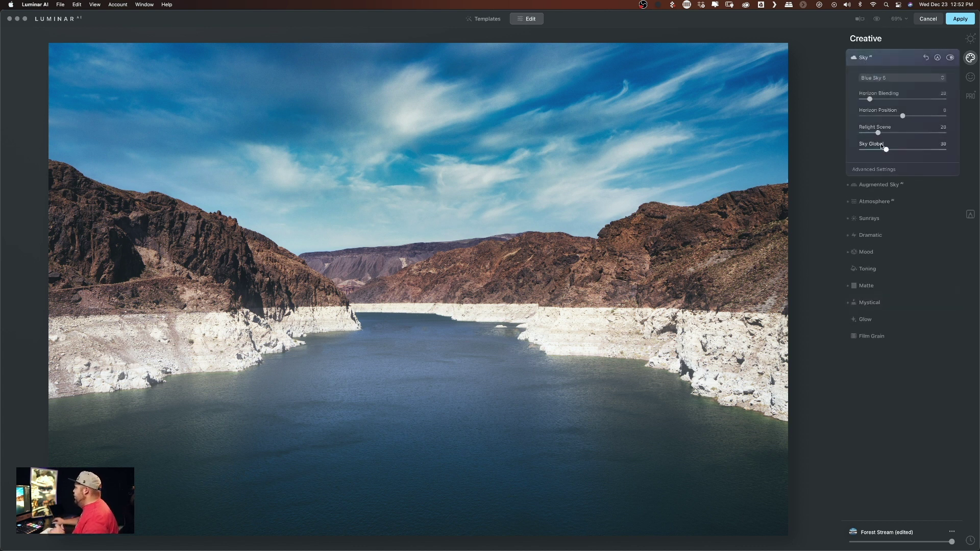
click(876, 169)
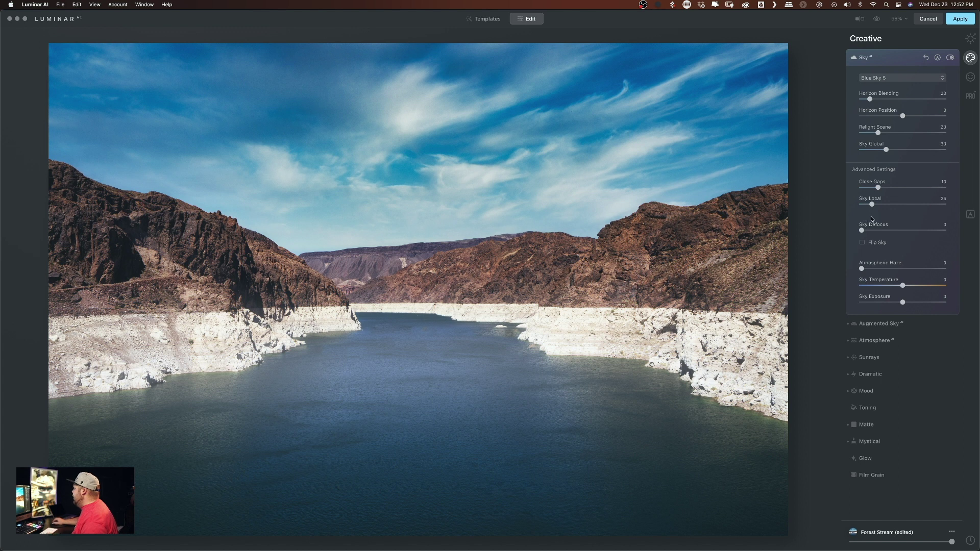
drag(861, 231, 893, 235)
drag(894, 234, 899, 235)
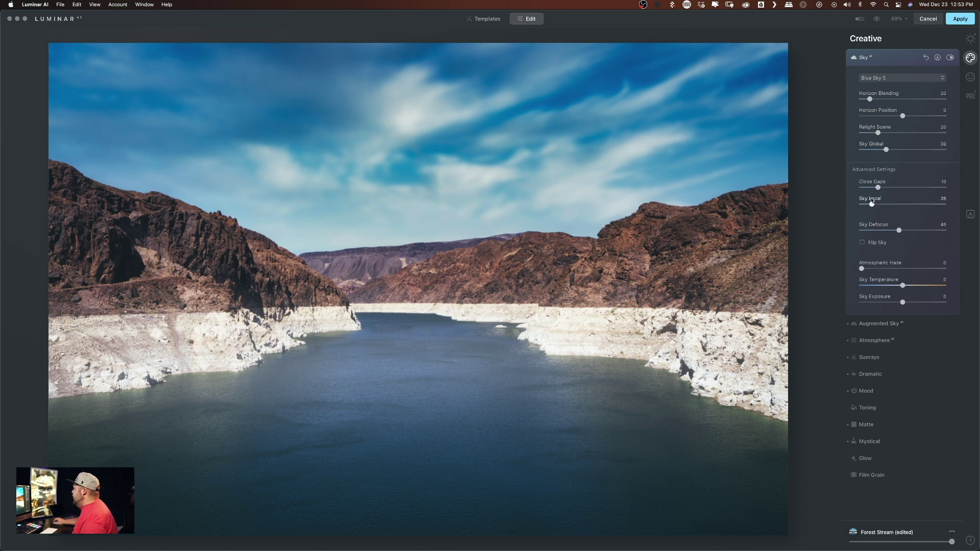
drag(862, 268, 873, 269)
Reduce Sky Defocus to 6 and compare the edited photo with the original
drag(900, 232, 880, 233)
drag(880, 231, 871, 231)
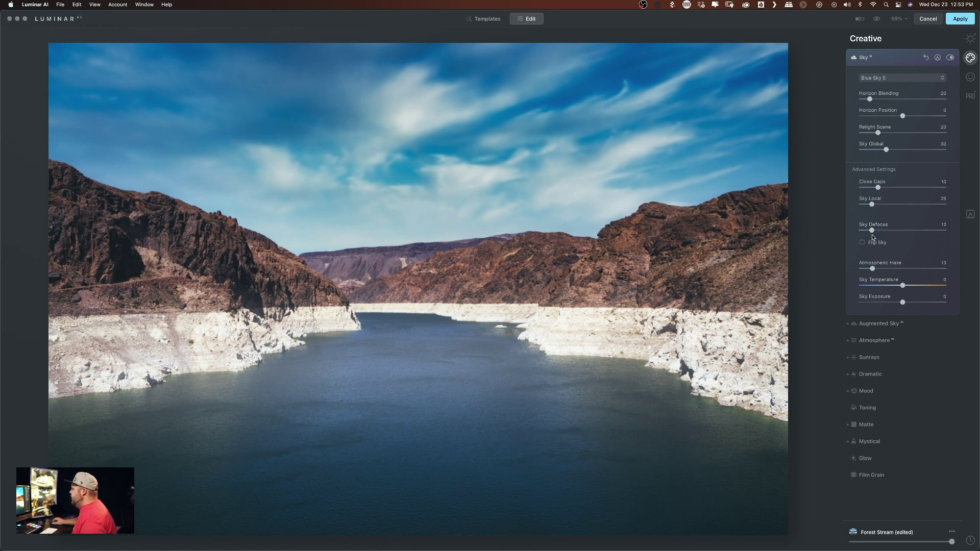
drag(870, 235, 865, 237)
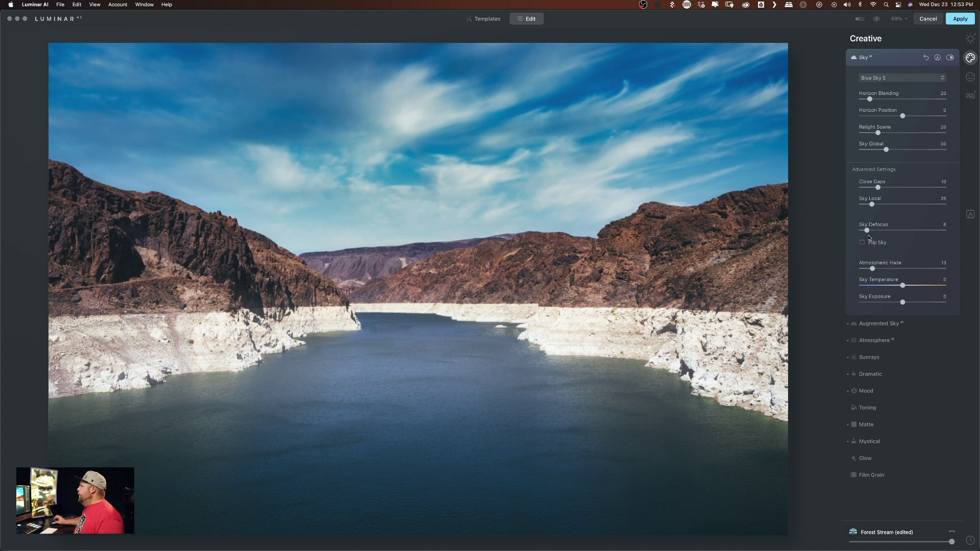
click(877, 18)
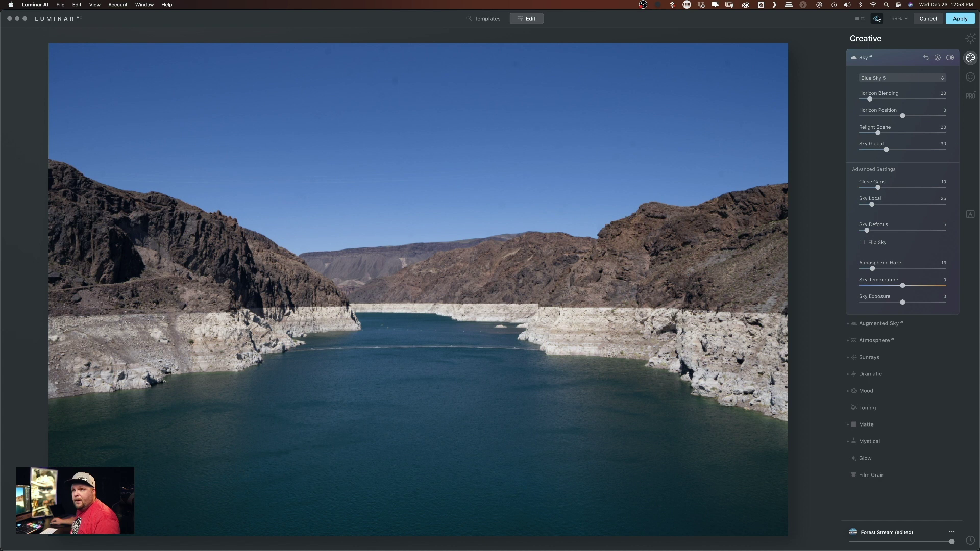
click(877, 18)
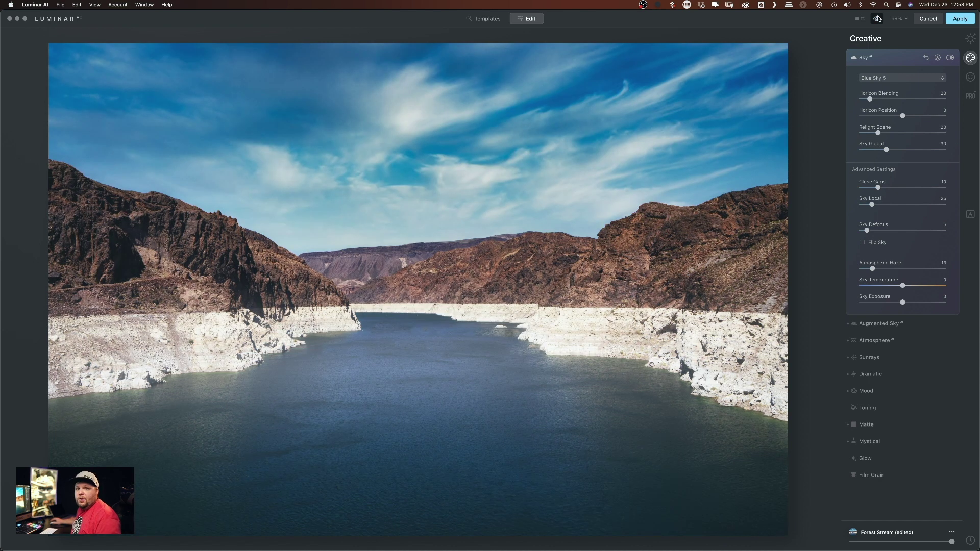